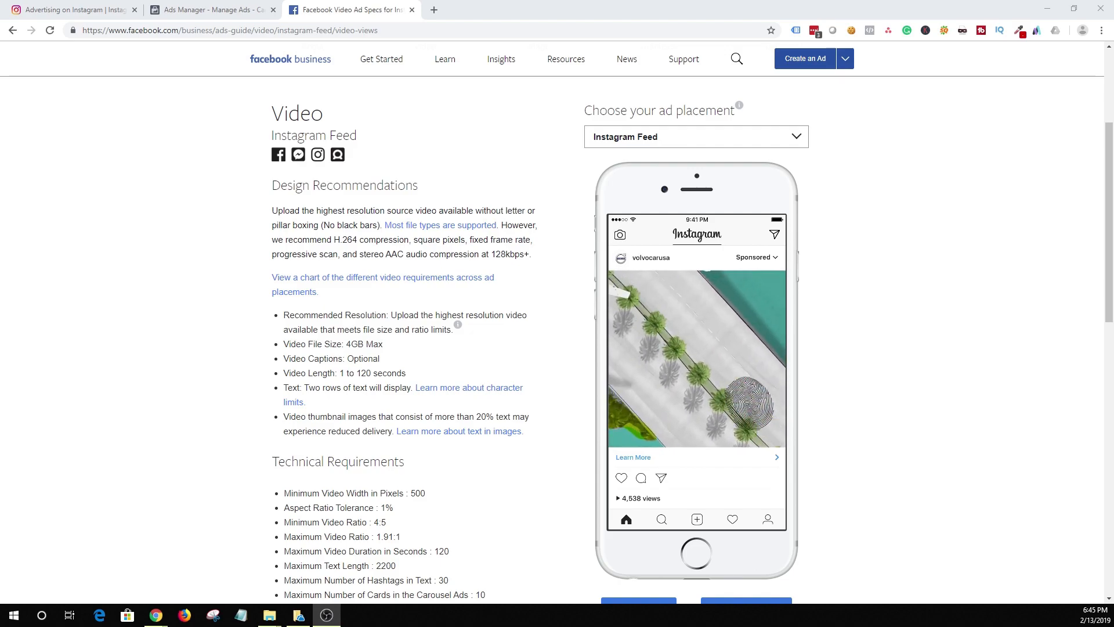
Step: Return from the Instagram video specs to the Ads Manager campaigns list
left_click(218, 10)
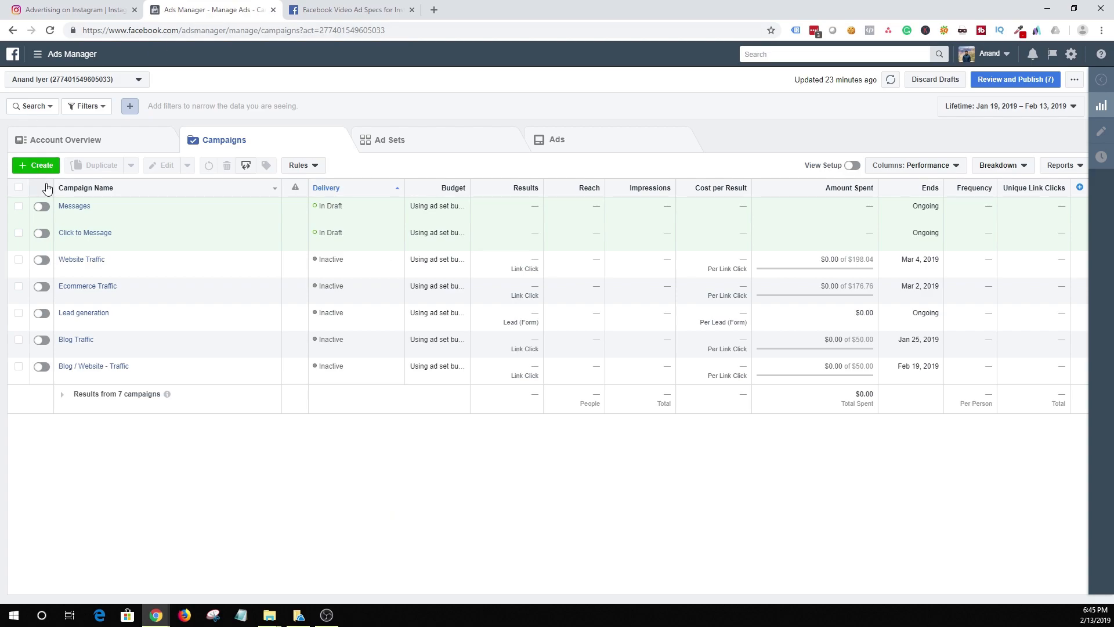
Step: Start a new campaign, discarding the leftover draft to reach the objective choices
left_click(36, 166)
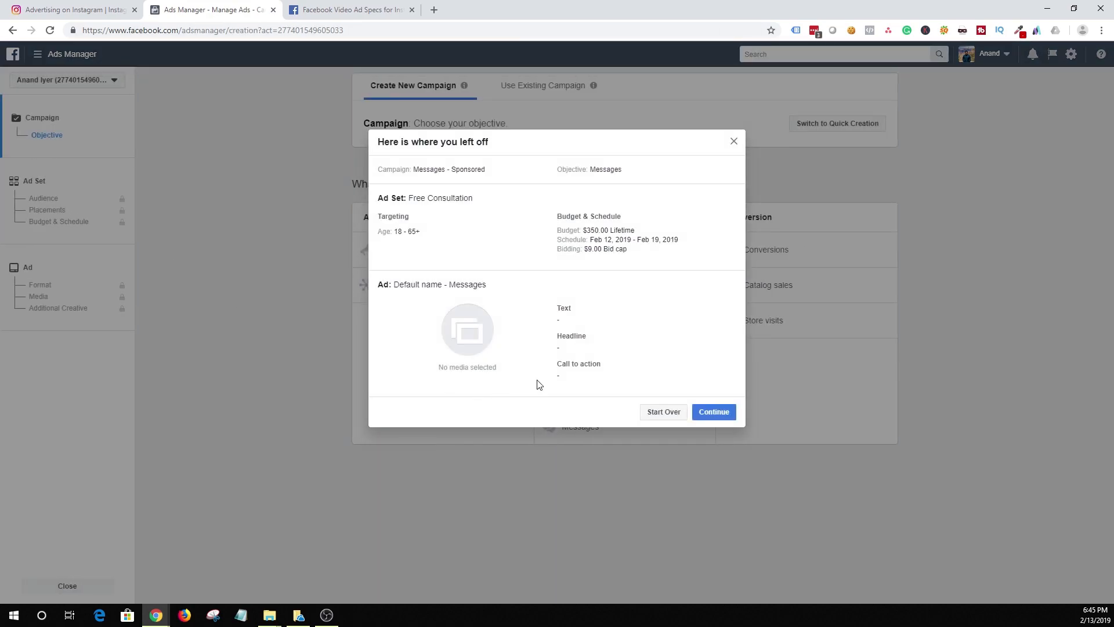
left_click(664, 411)
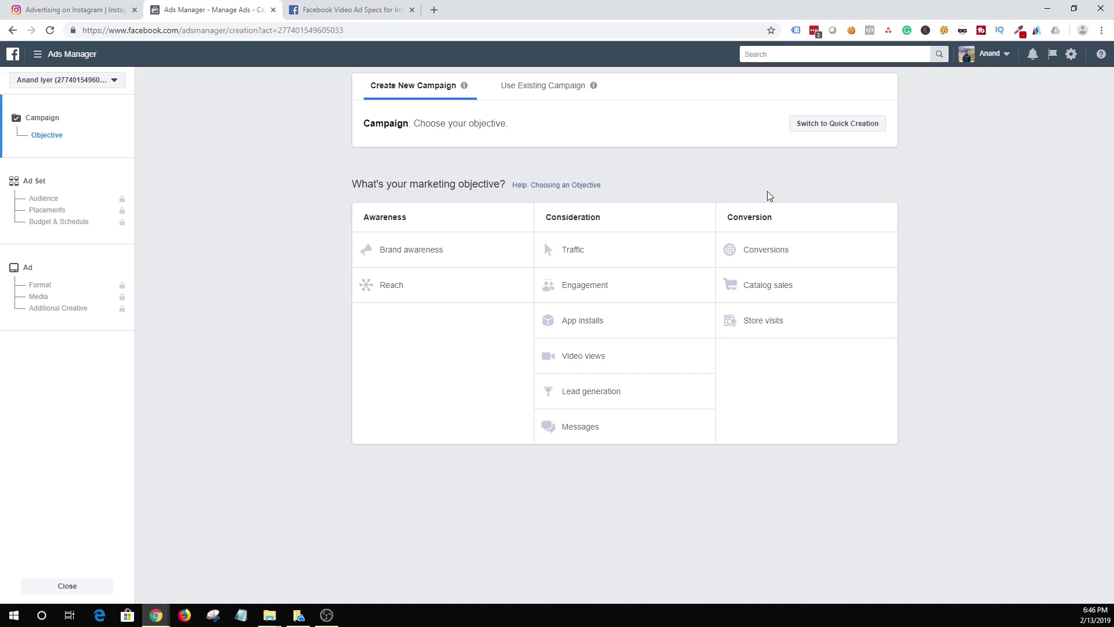
Step: Choose the Traffic objective and name the campaign 'Traffic - IG'
left_click(613, 250)
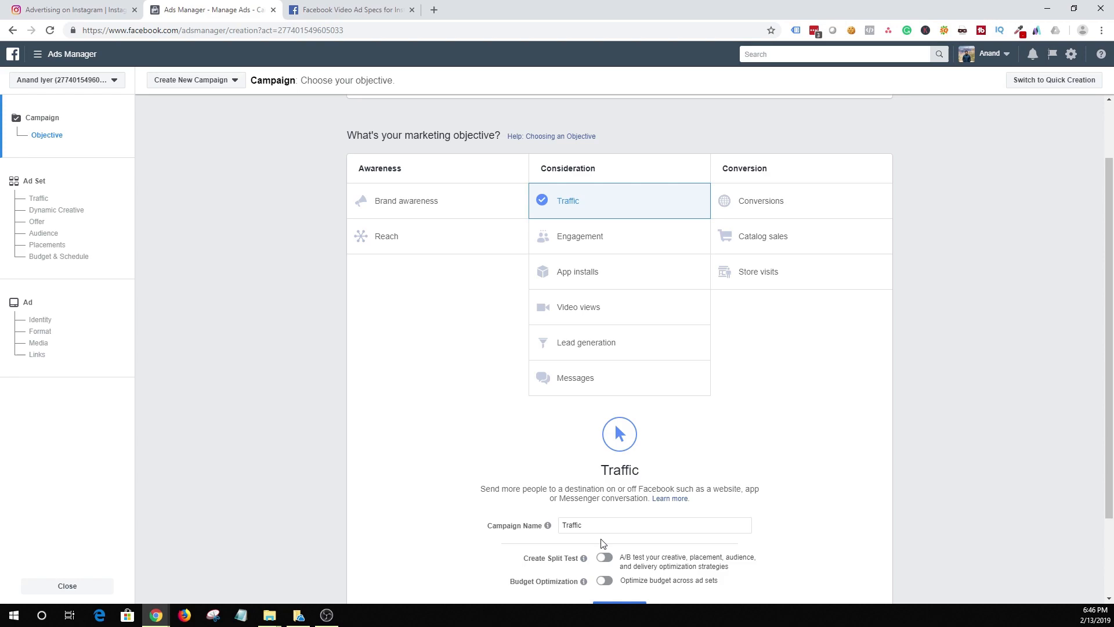
left_click(609, 525)
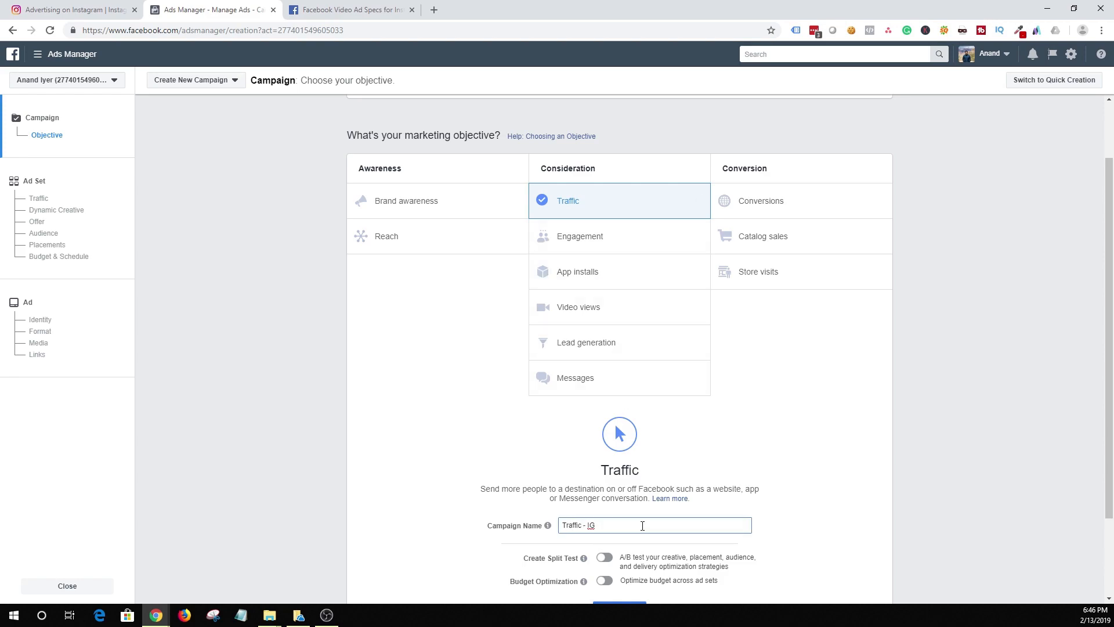
scroll(642, 525, "down", 2)
left_click(609, 519)
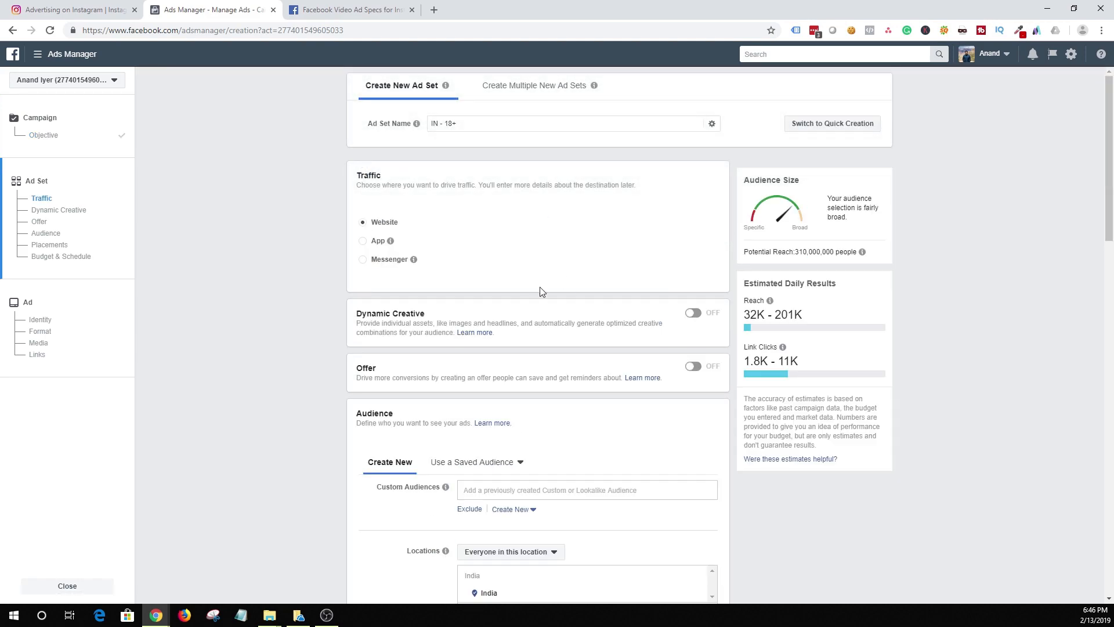
Step: Rename the ad set to 'USA - Digital Marketers'
triple_click(477, 125)
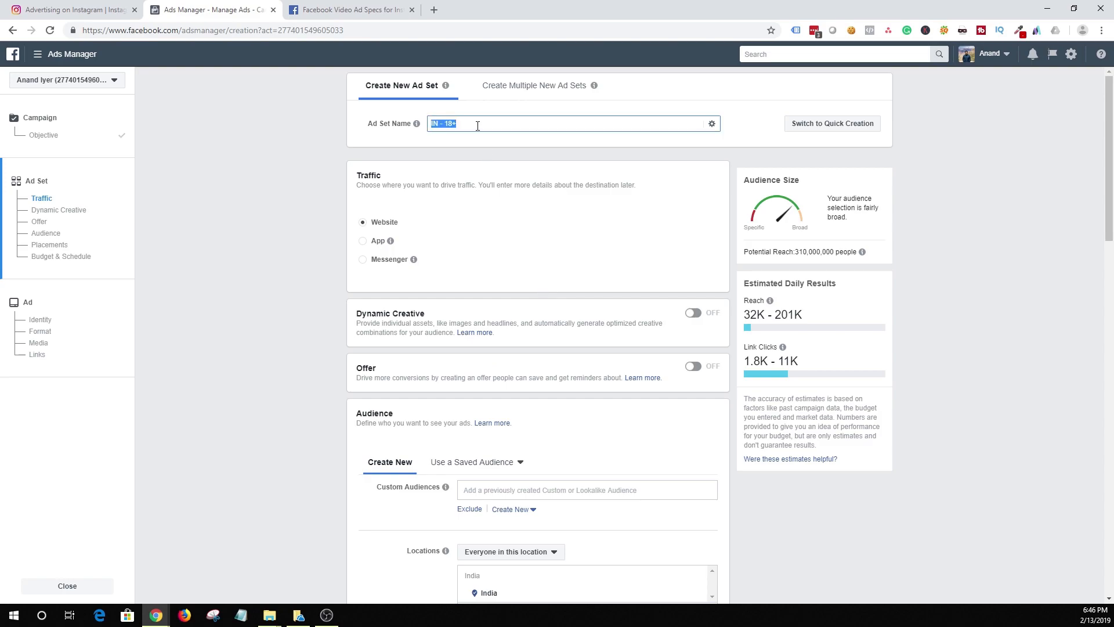
type("USA - ")
type("DIgit")
type("gita")
type("l Market")
type("ers")
left_click(326, 254)
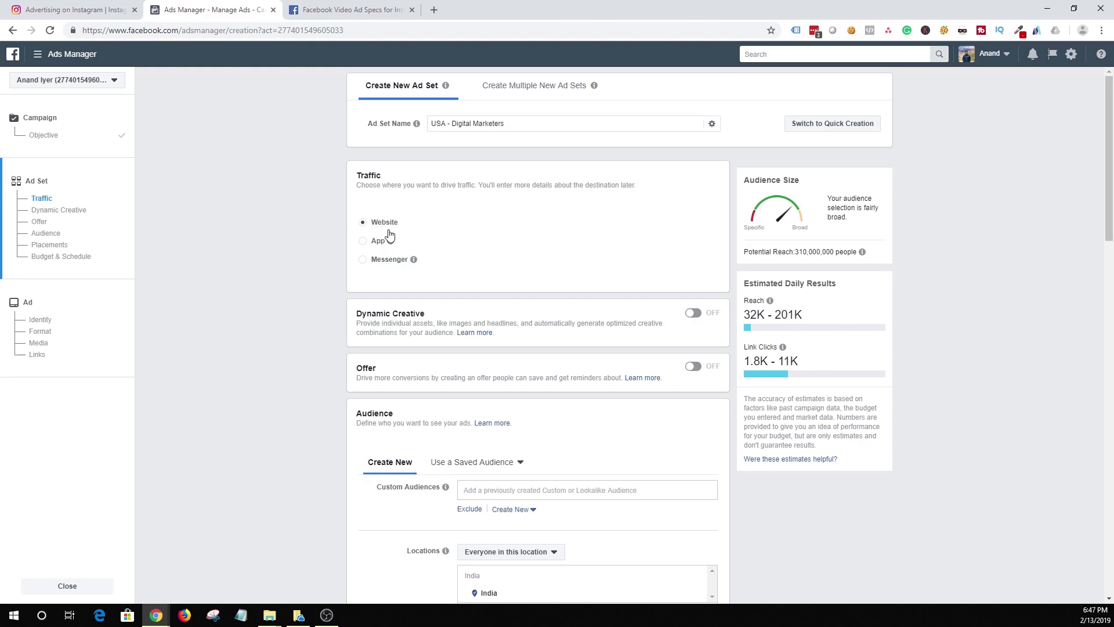
scroll(333, 334, "down", 3)
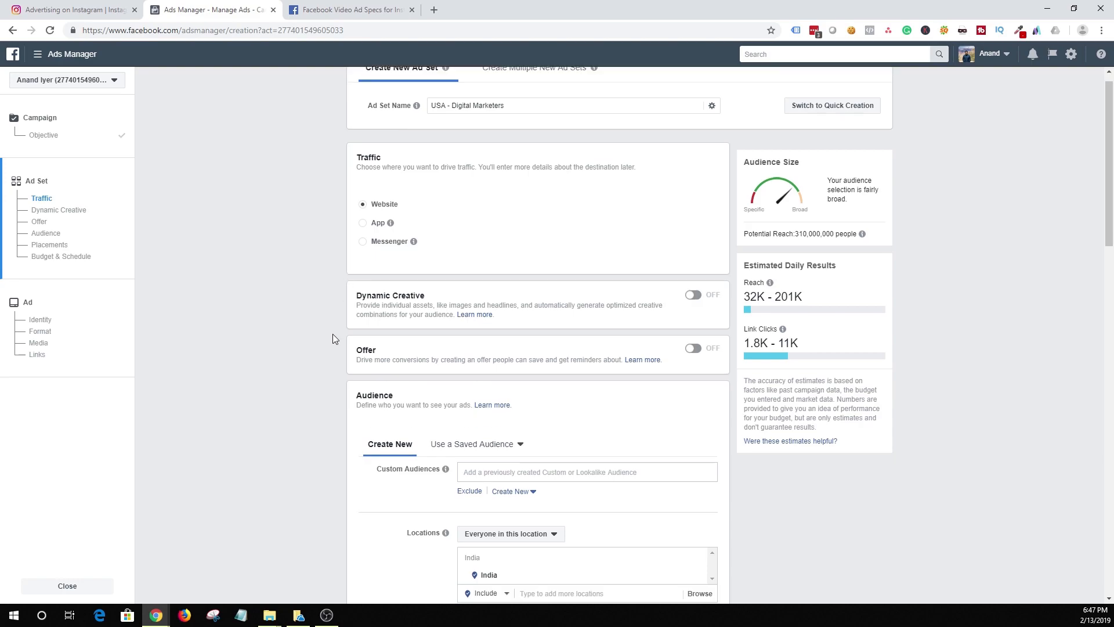
scroll(332, 335, "down", 3)
scroll(333, 334, "down", 3)
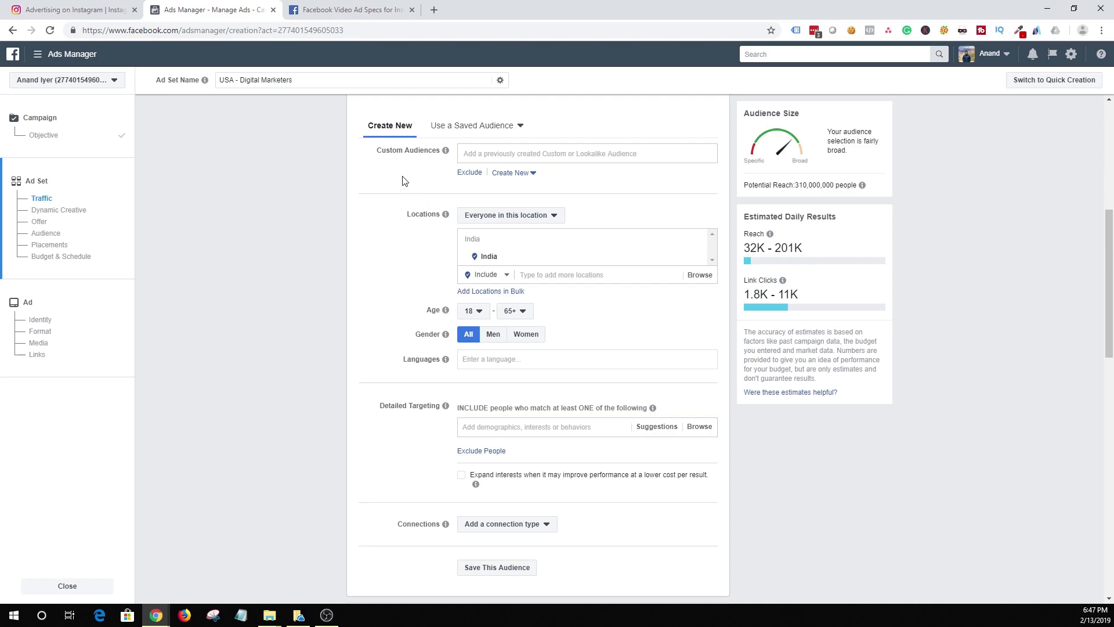
left_click(476, 153)
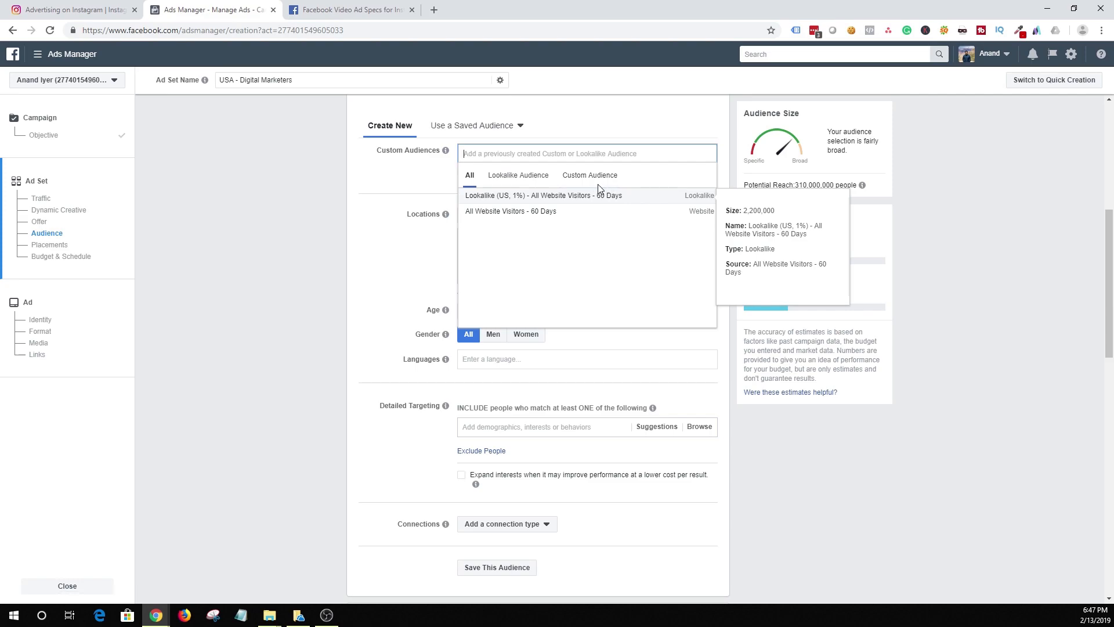
left_click(427, 187)
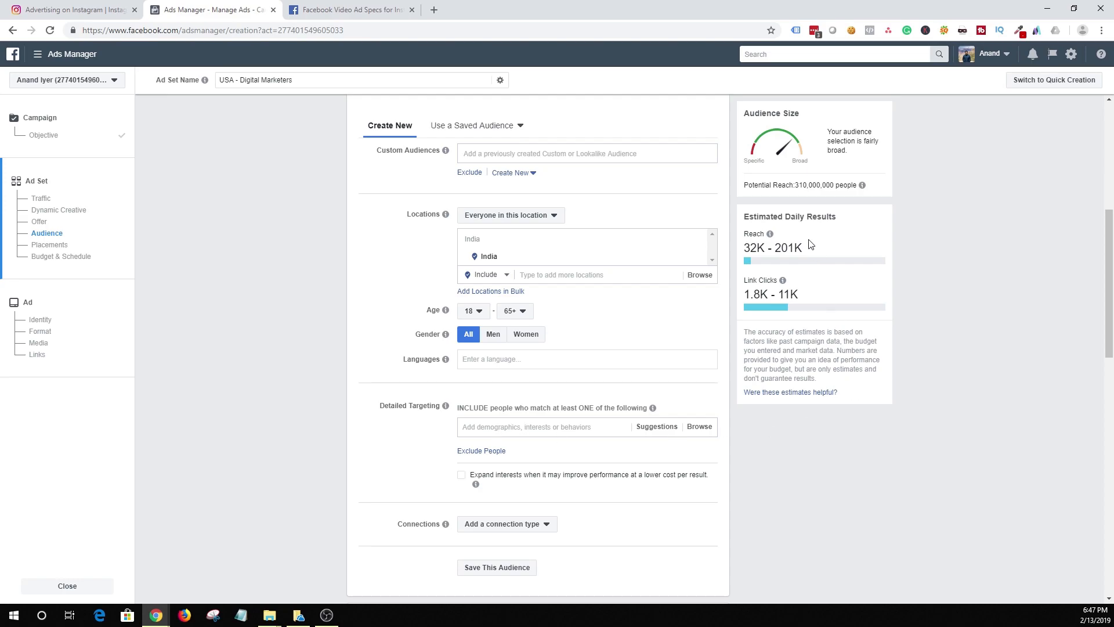
Step: Replace India with United States as the target location
mouse_move(585, 256)
left_click(696, 240)
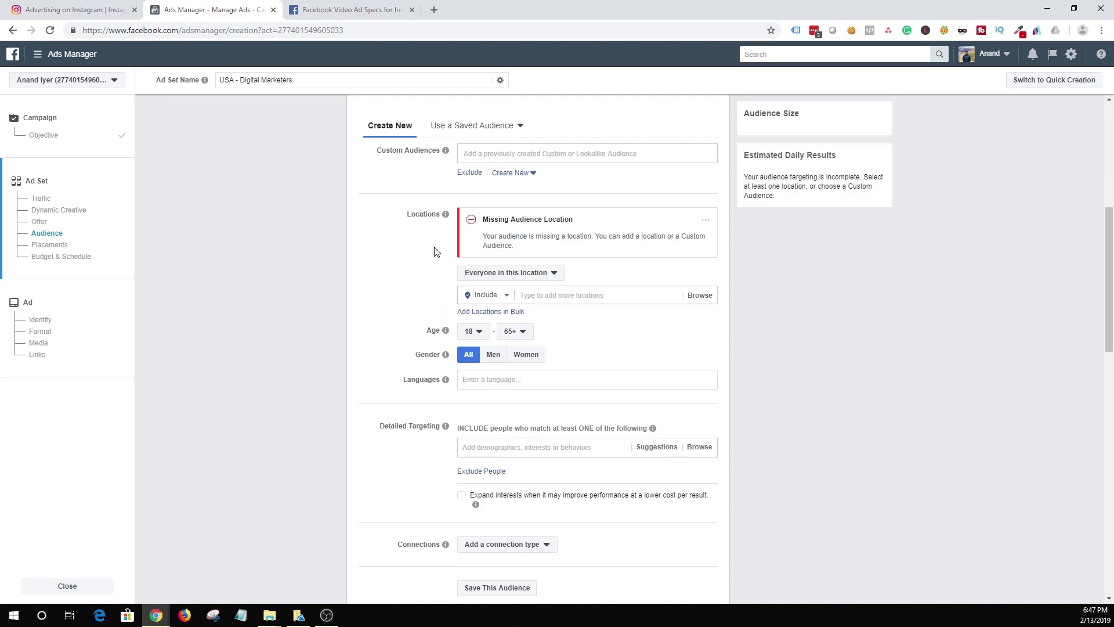
left_click(570, 295)
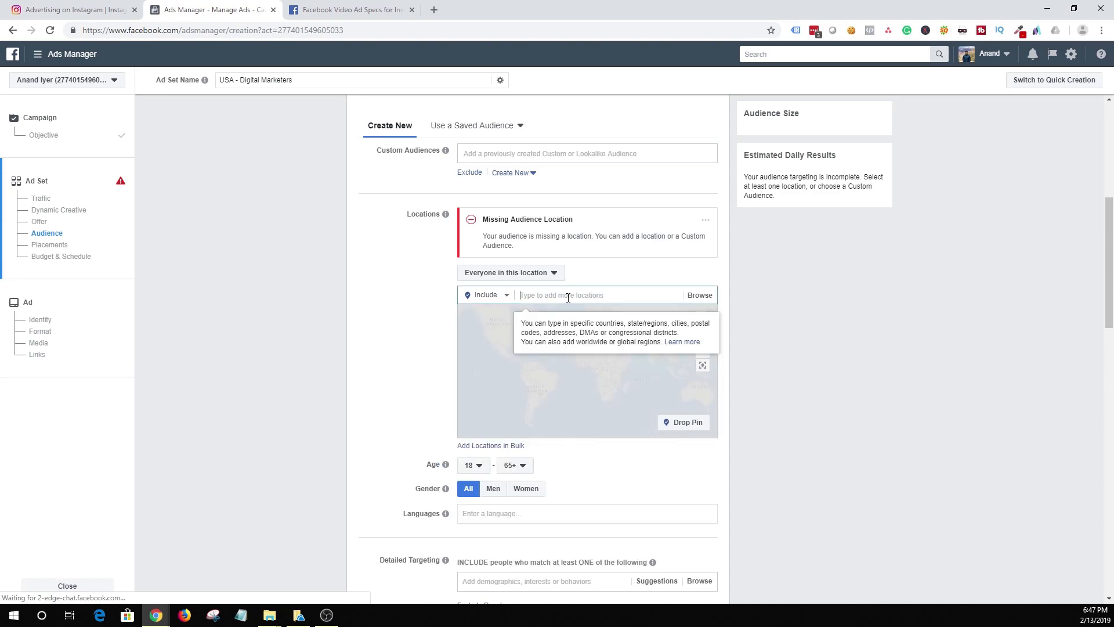
type("united")
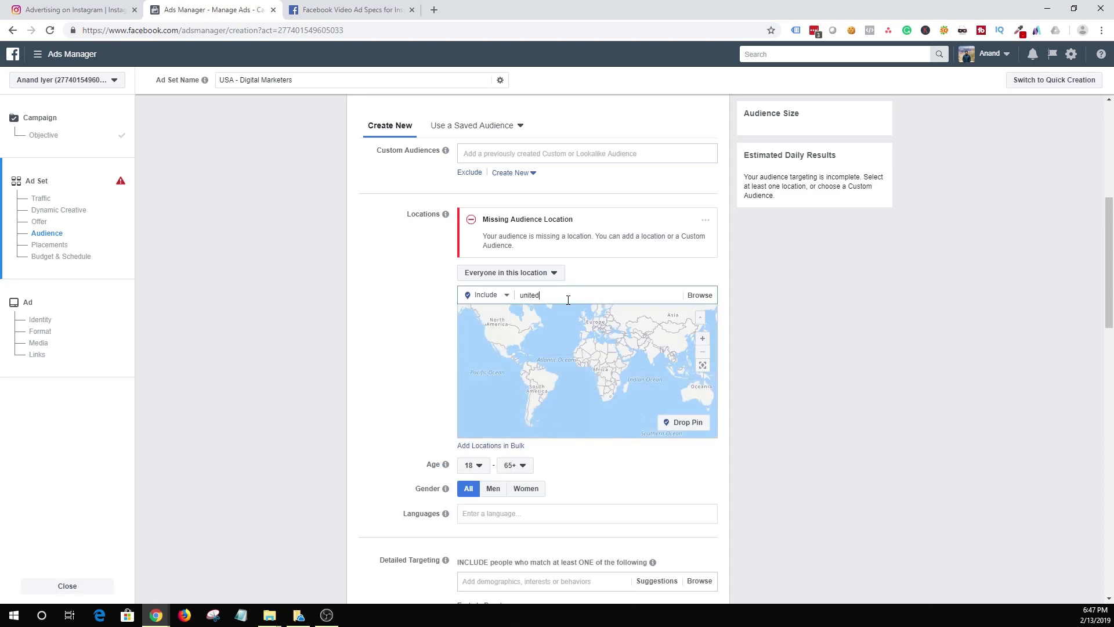
type(" stie")
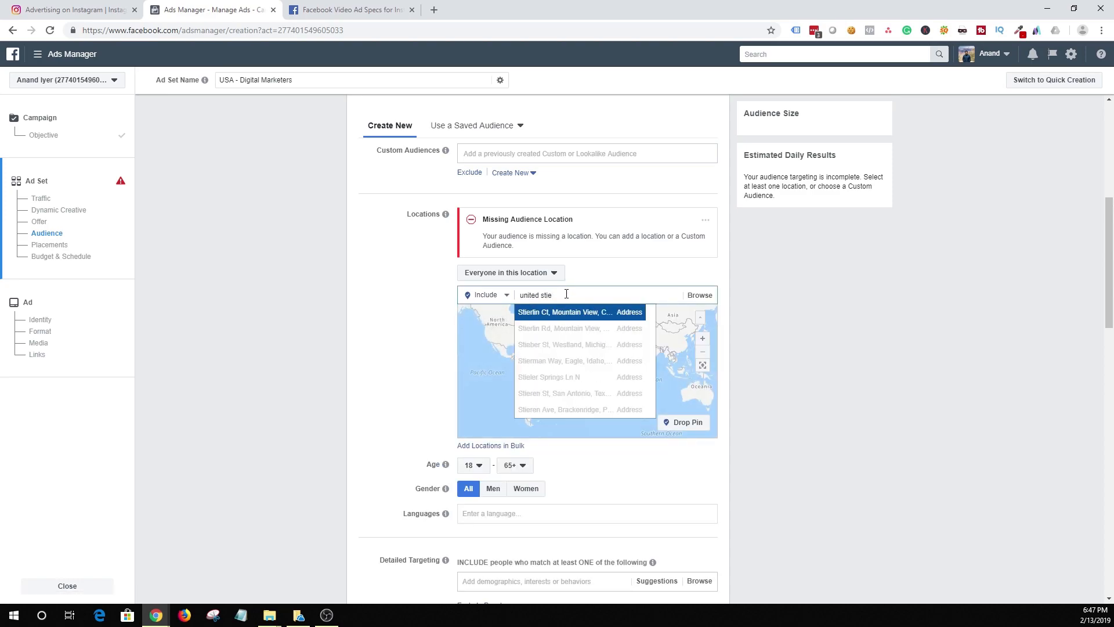
key("BackSpace")
key("BackSpace")
type("ate")
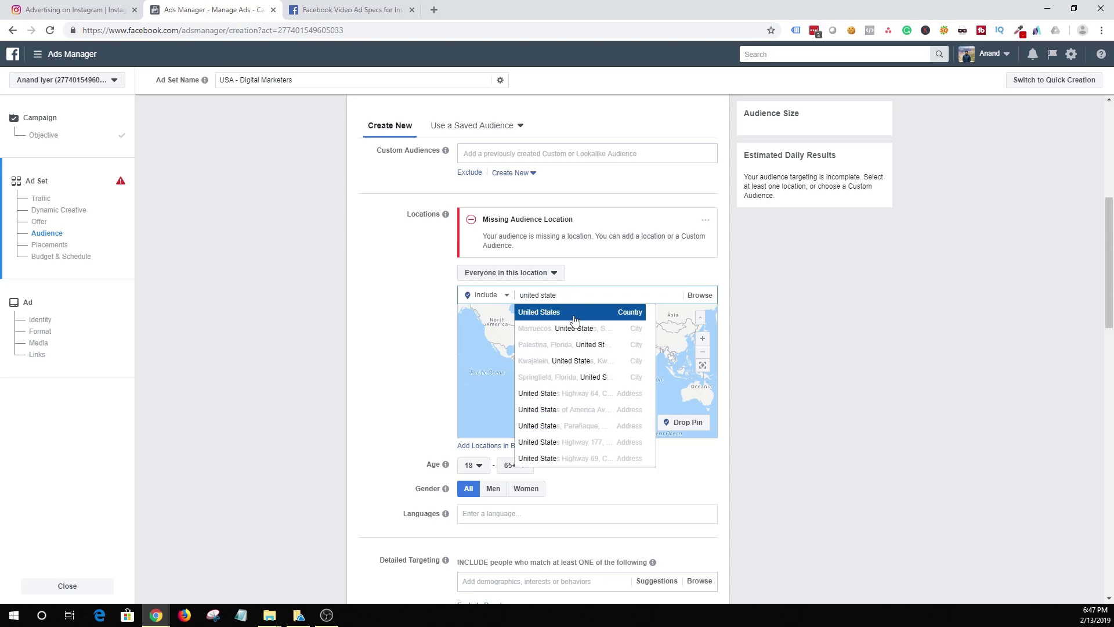
left_click(573, 313)
scroll(391, 331, "down", 4)
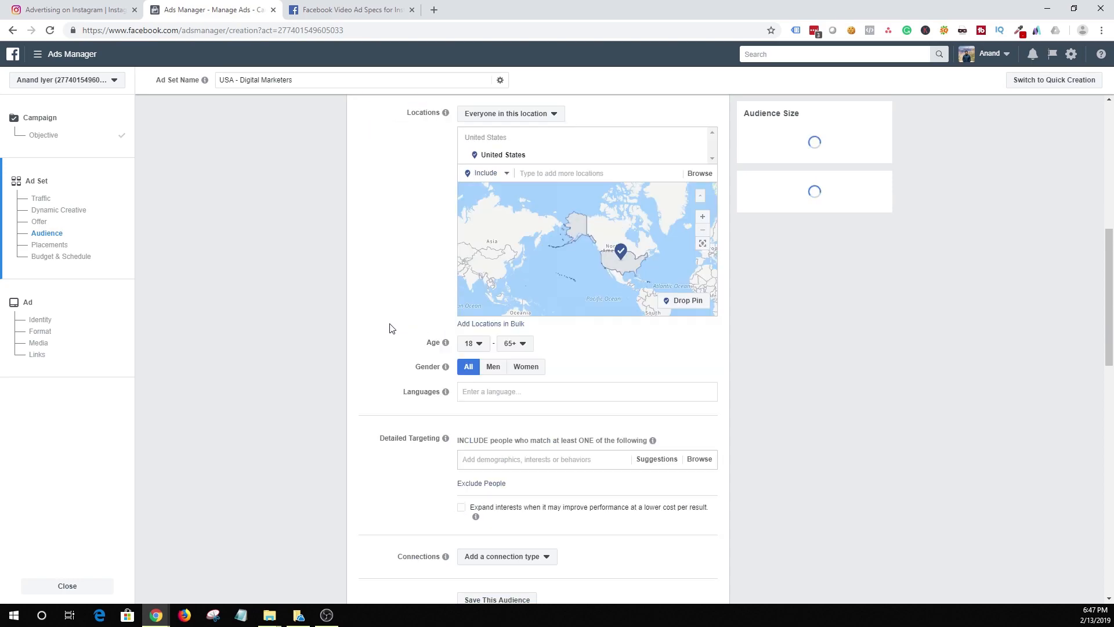
Step: Set the audience age to 18–60 and the language to English (All)
left_click(472, 173)
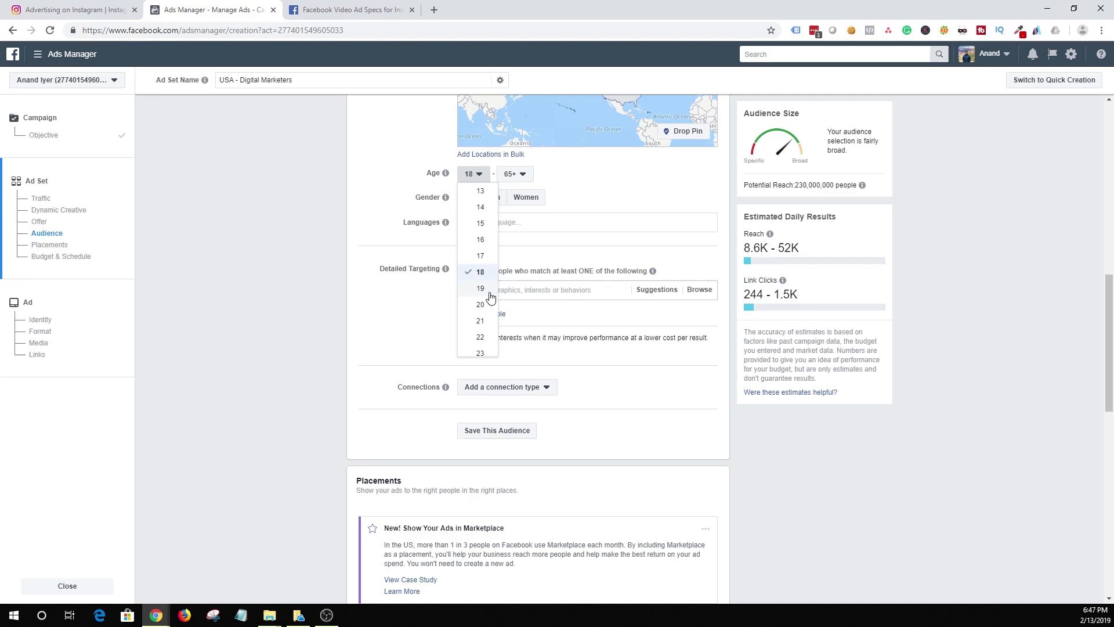
left_click(556, 184)
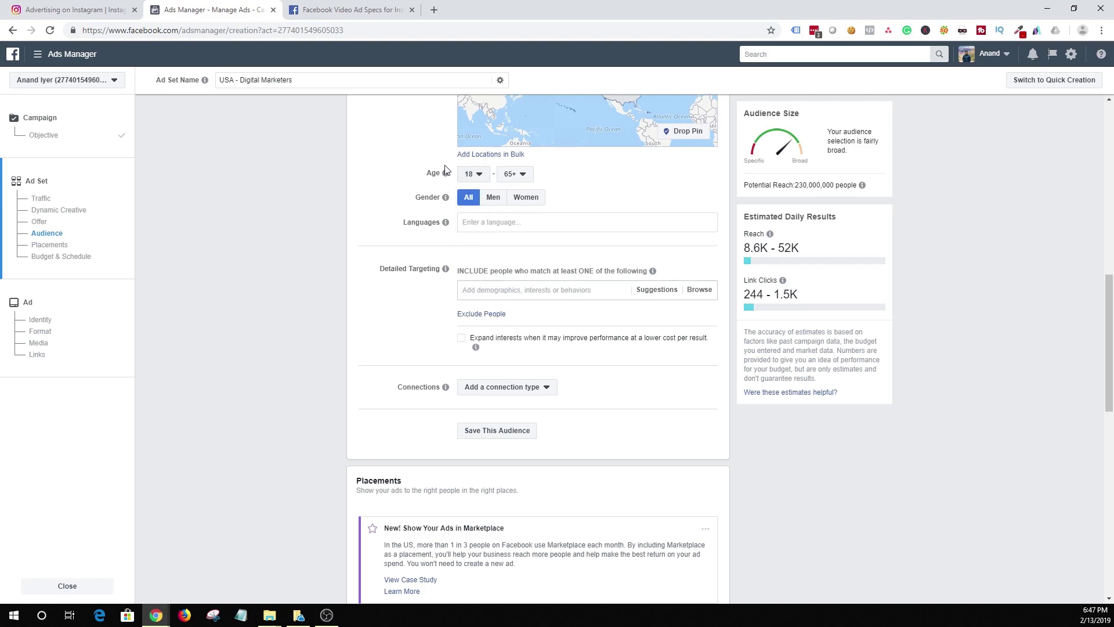
left_click(510, 173)
left_click(520, 267)
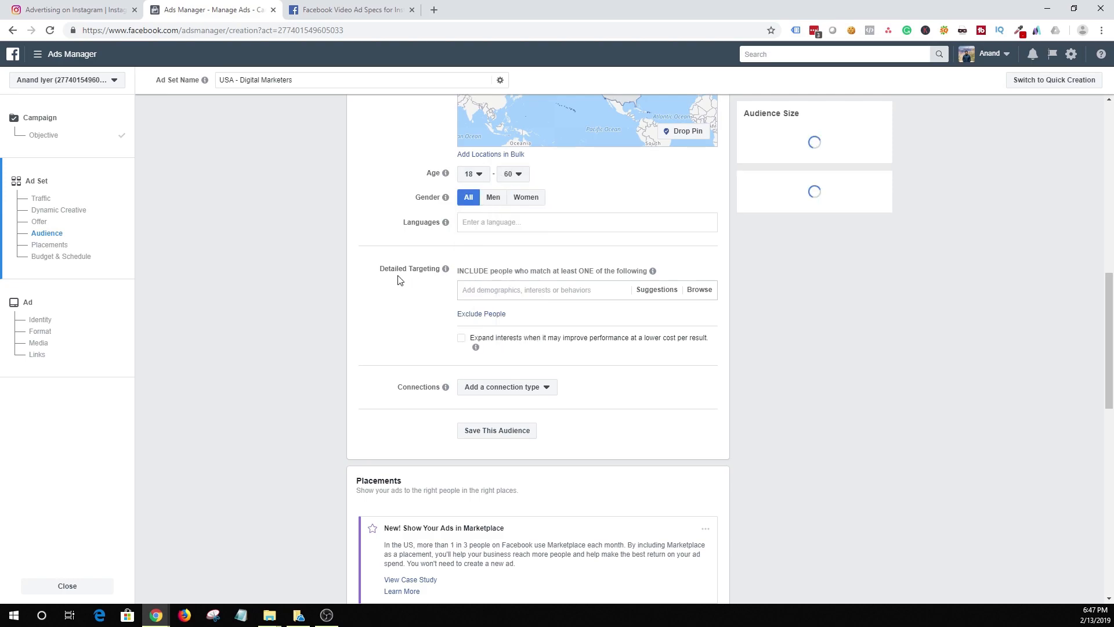
left_click(499, 222)
type("engli")
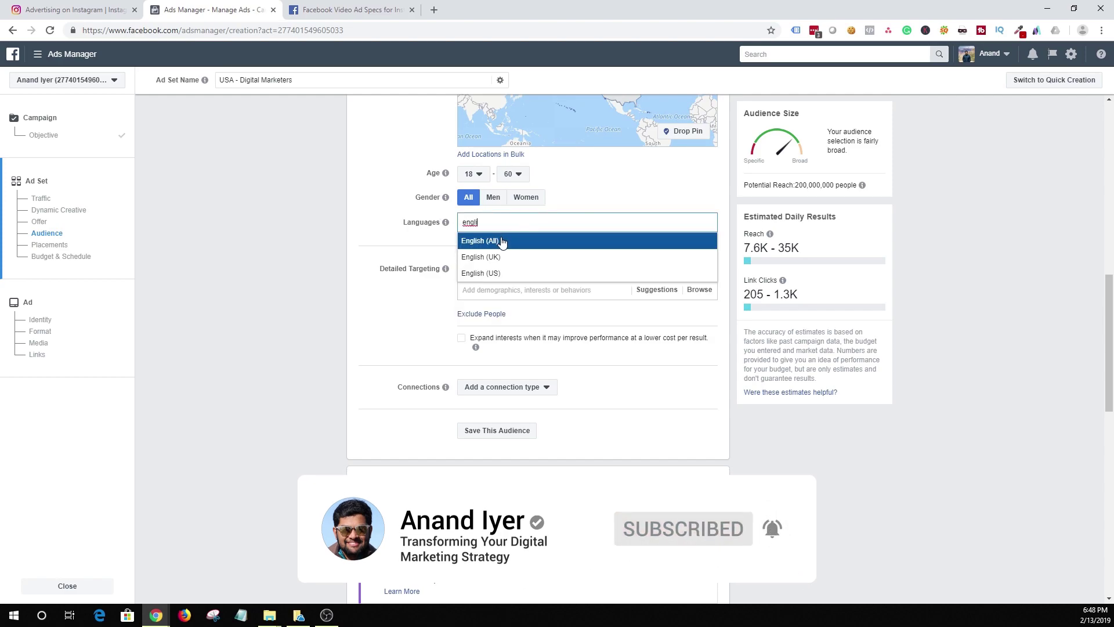
left_click(487, 241)
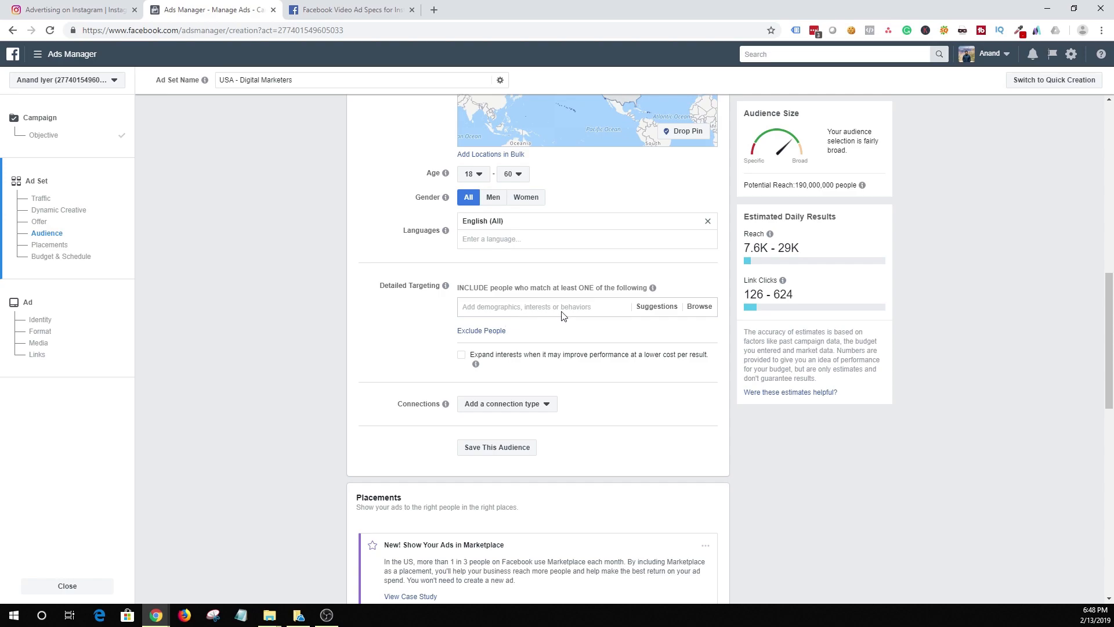
scroll(557, 335, "up", 3)
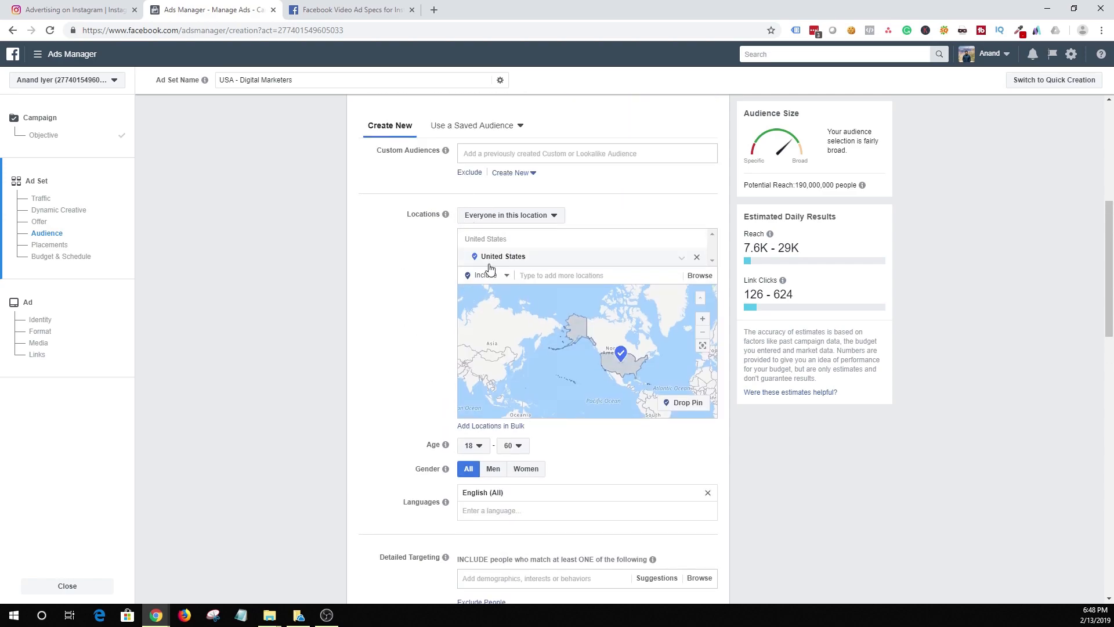
scroll(368, 481, "down", 3)
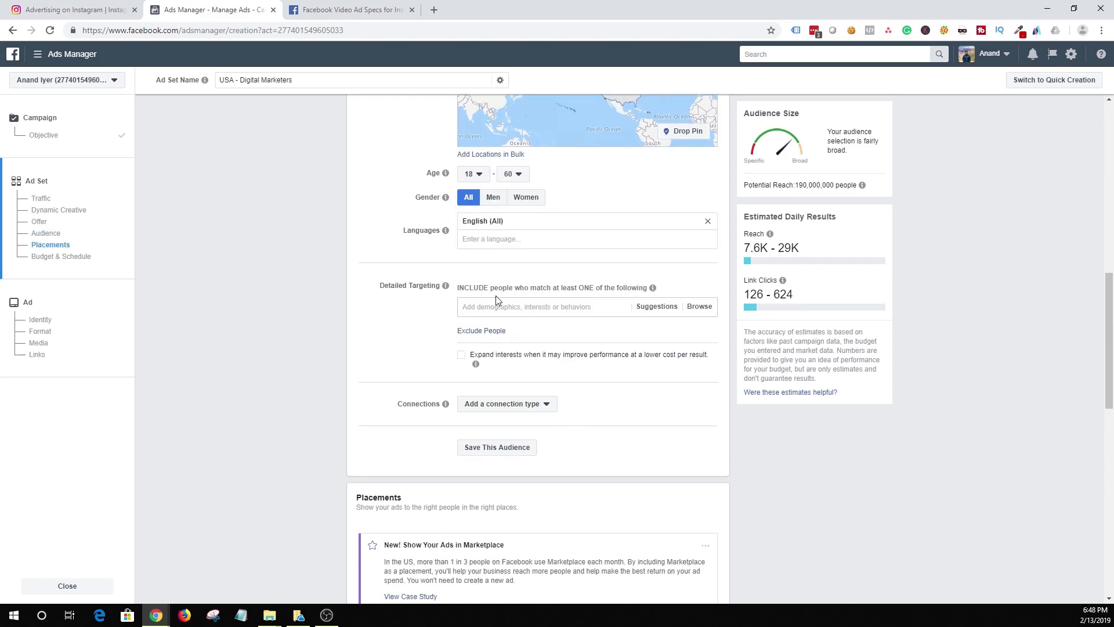
Step: Add Social media marketing to detailed targeting and show suggested interests
left_click(526, 308)
type("social media")
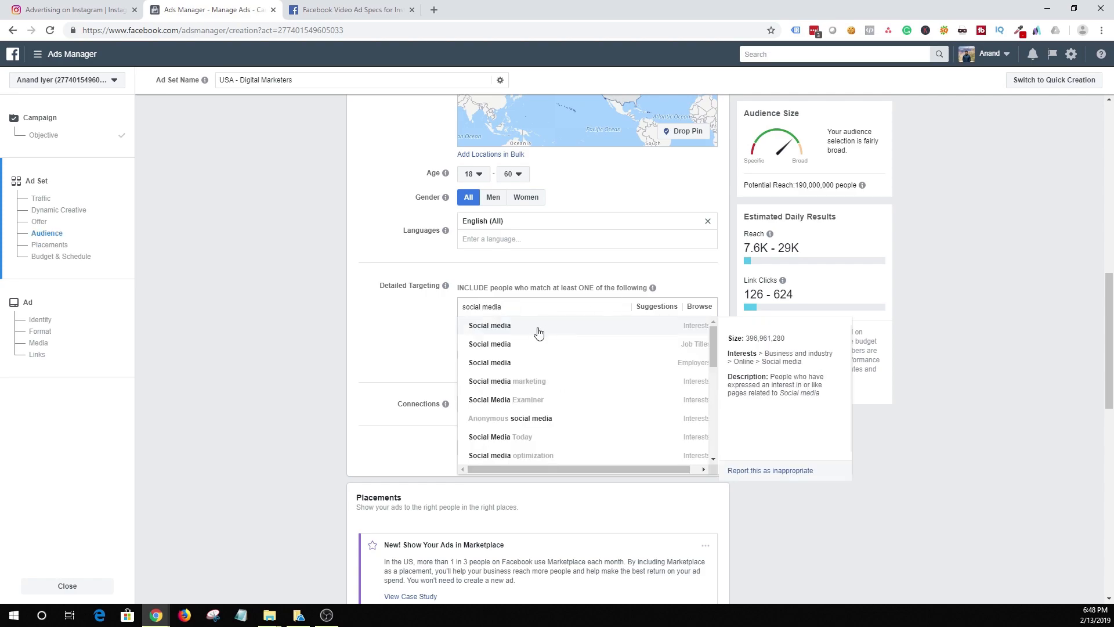
left_click(542, 386)
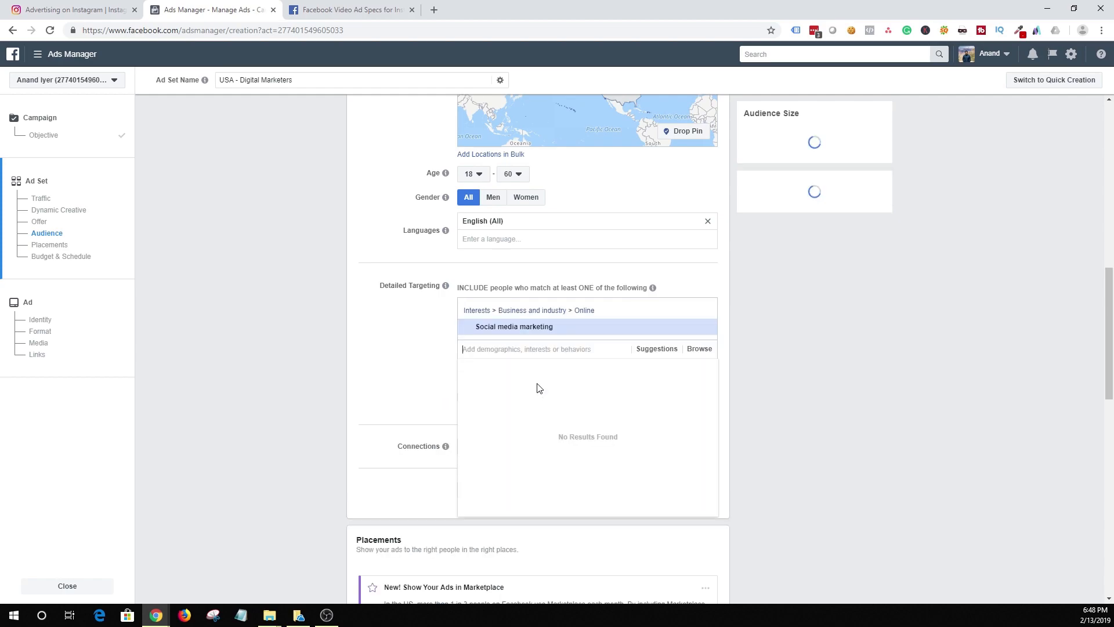
left_click(658, 352)
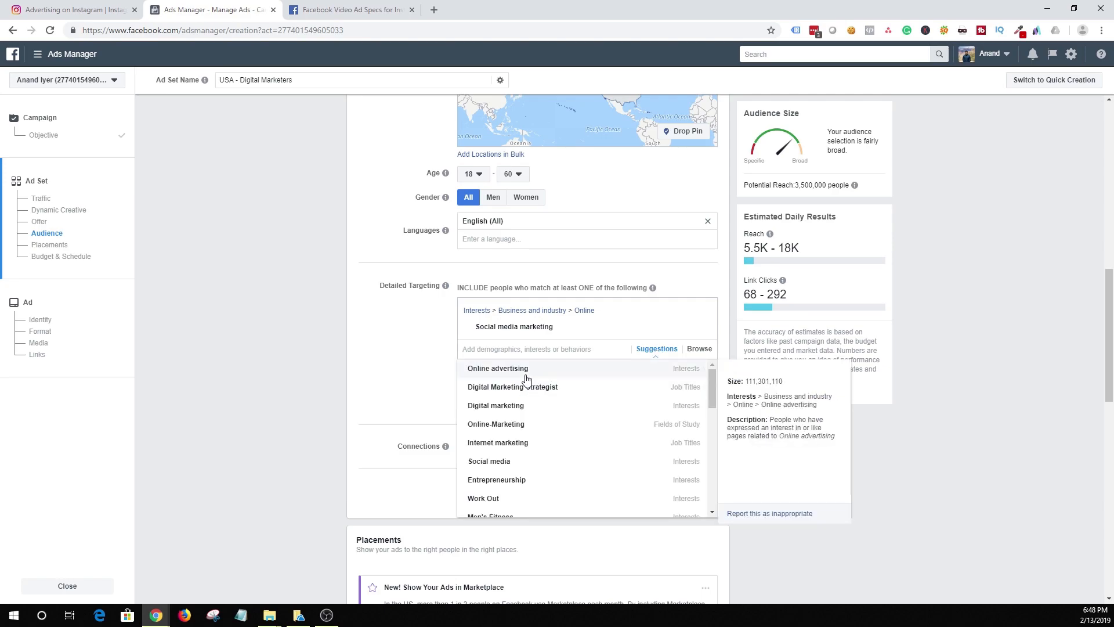
Step: Add Online advertising, Advertising, Internet marketing, Social media and Digital Marketing Strategist
mouse_move(499, 369)
left_click(509, 370)
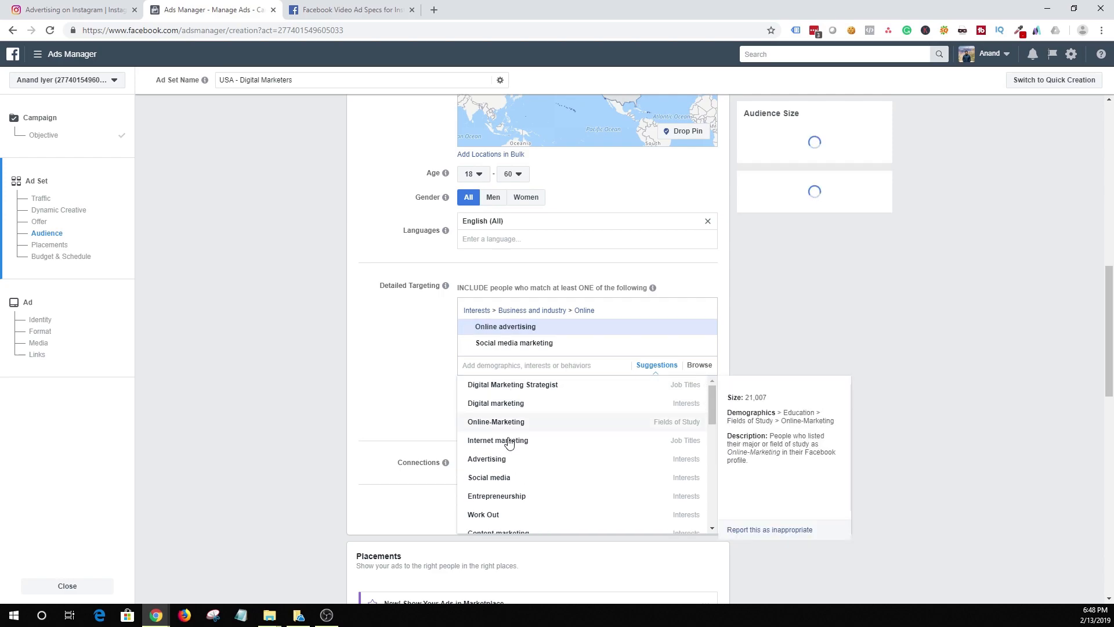
left_click(491, 459)
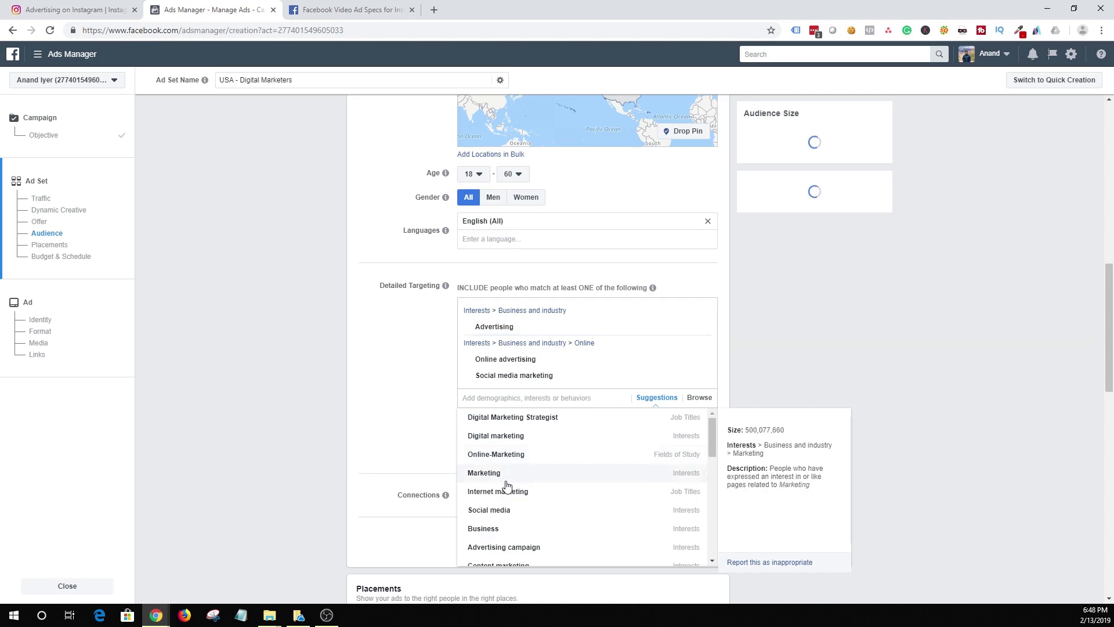
left_click(508, 493)
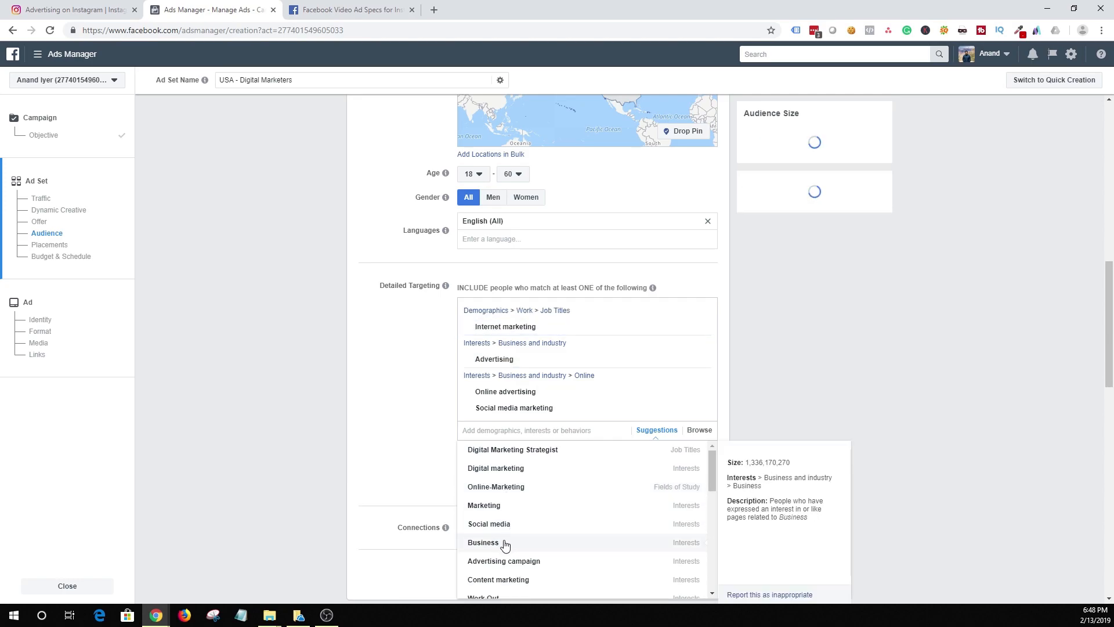
left_click(489, 523)
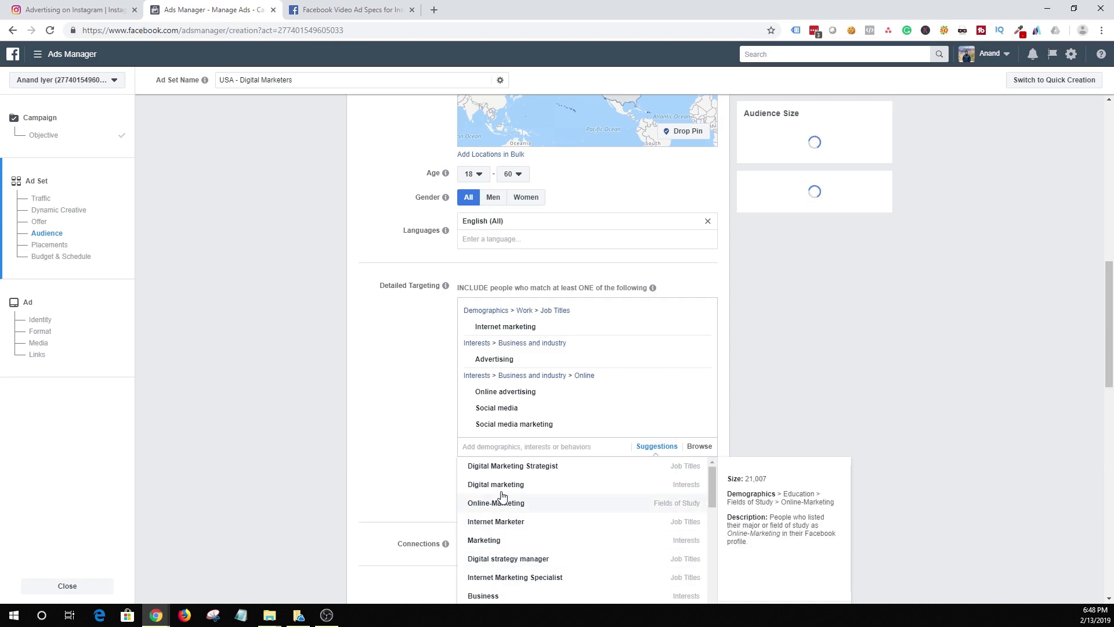
left_click(513, 466)
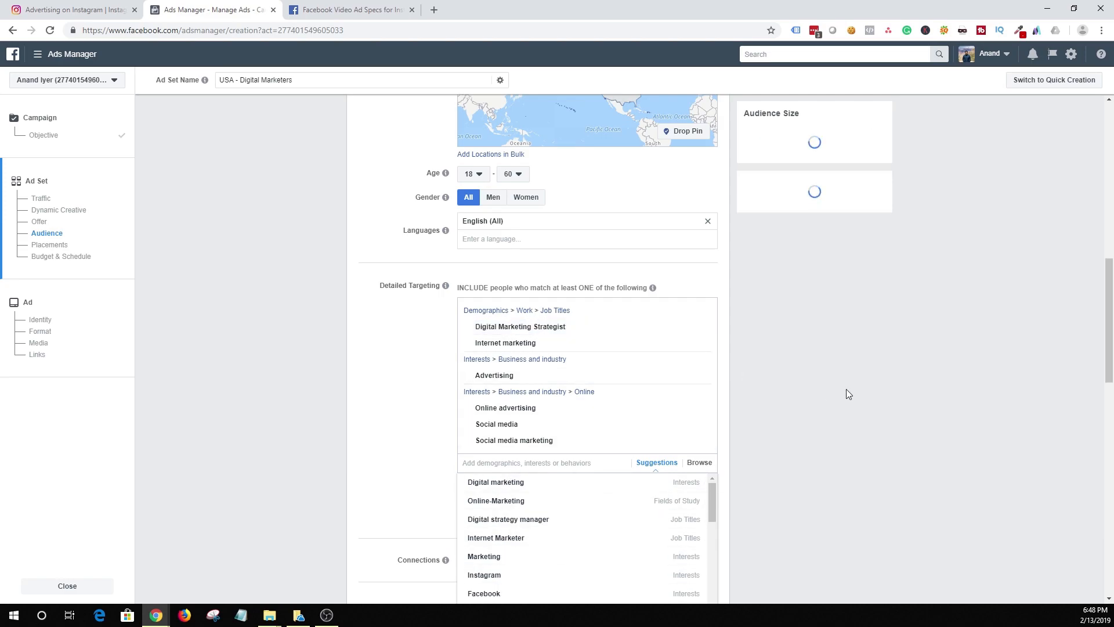
left_click(365, 375)
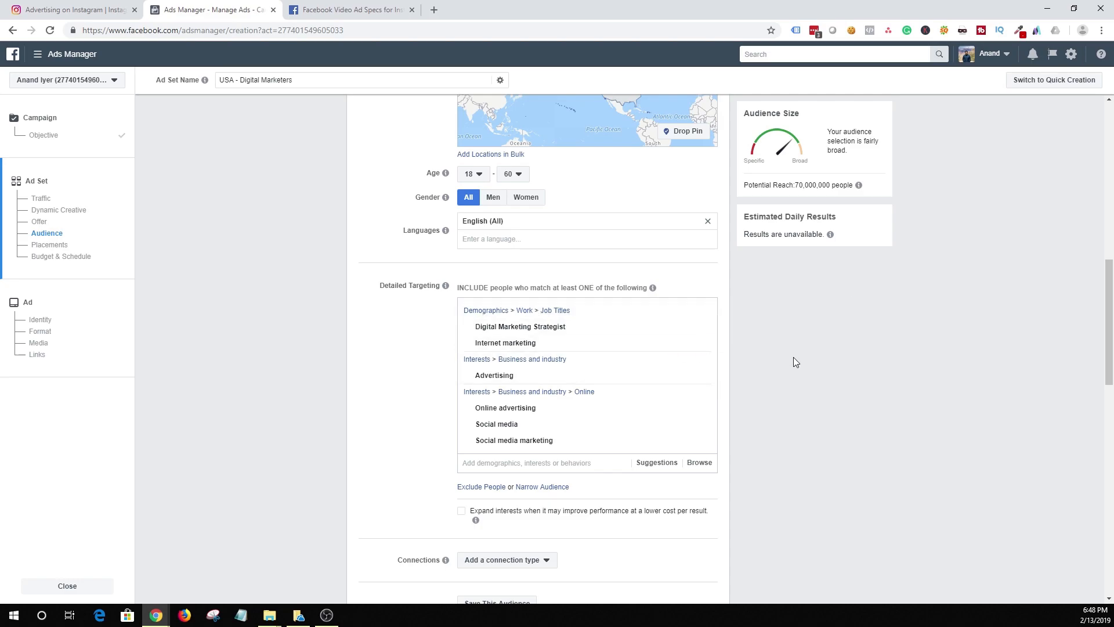
left_click(492, 486)
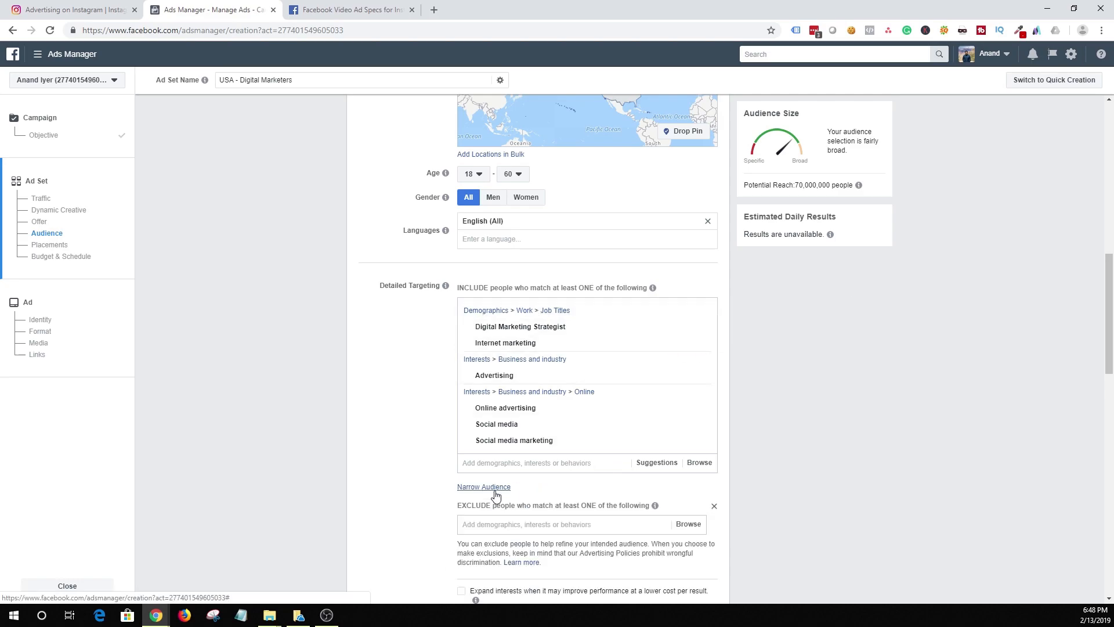
scroll(435, 487, "down", 3)
scroll(435, 487, "up", 3)
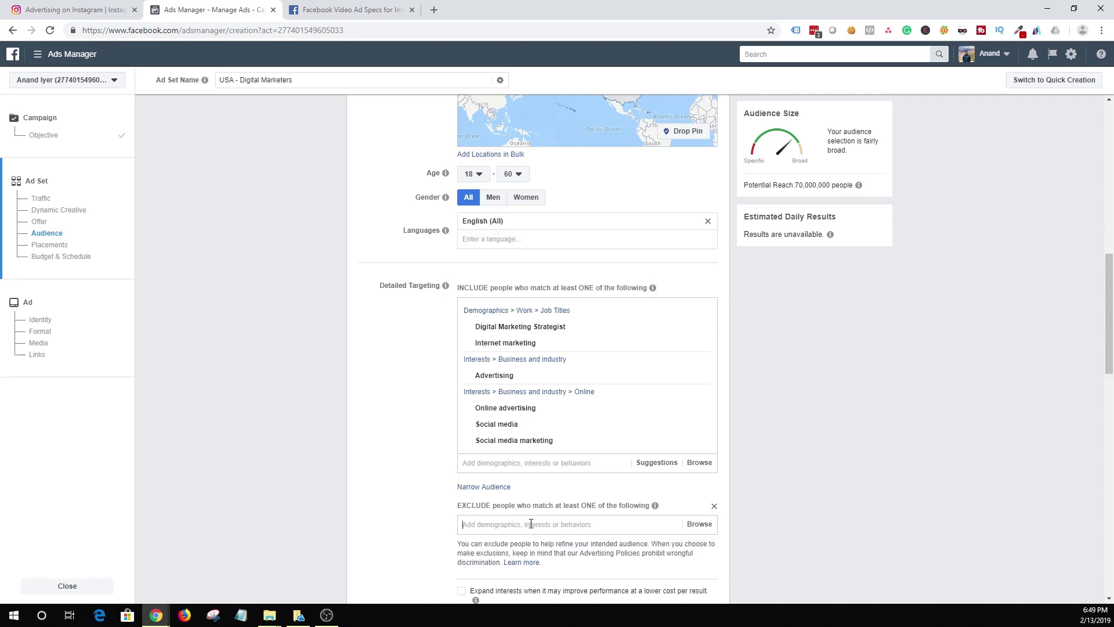
type("small business")
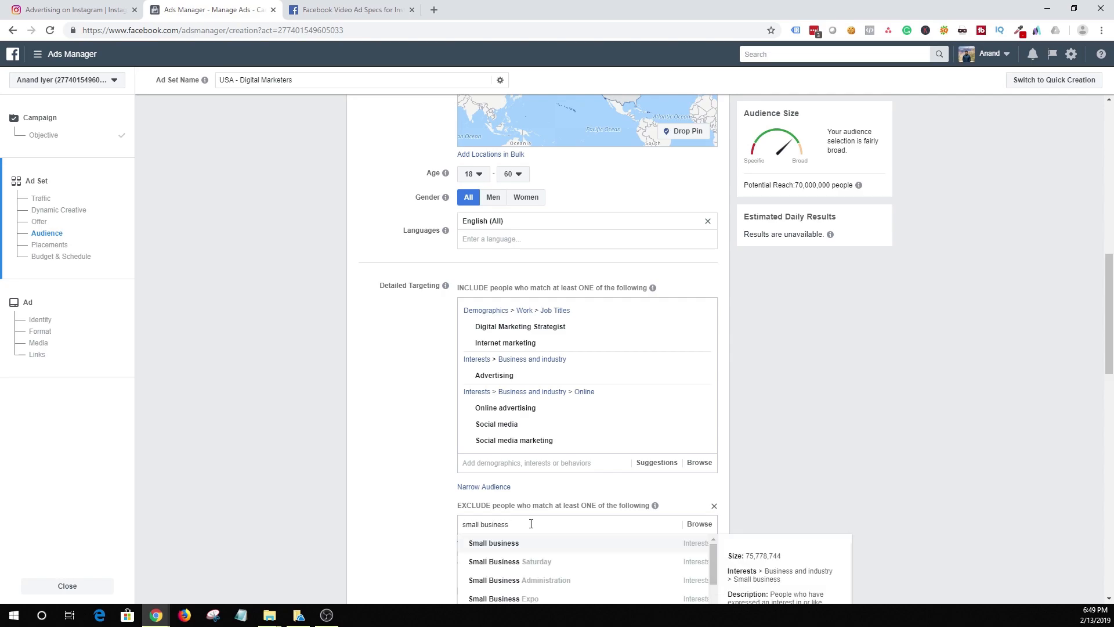
scroll(530, 523, "down", 5)
scroll(531, 523, "up", 5)
triple_click(479, 524)
type("large")
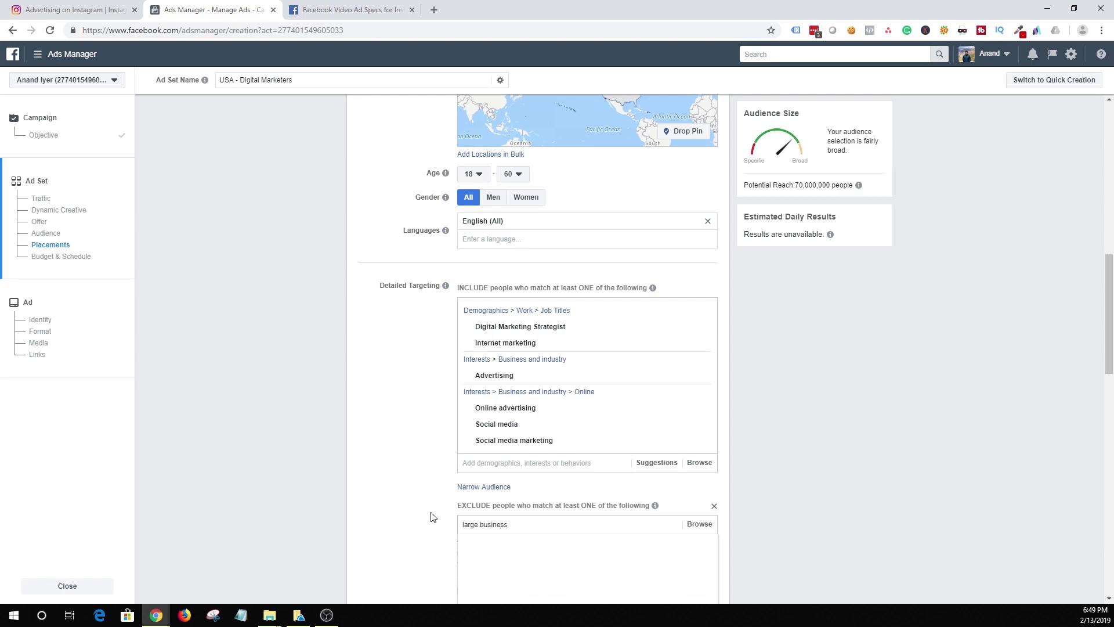
scroll(430, 517, "down", 3)
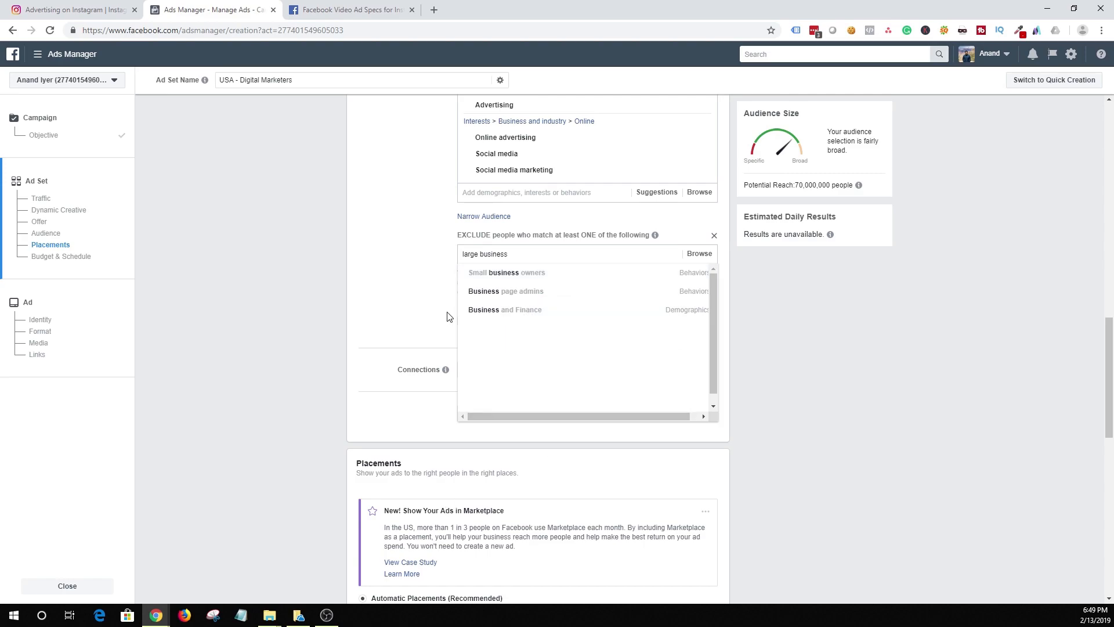
left_click(514, 273)
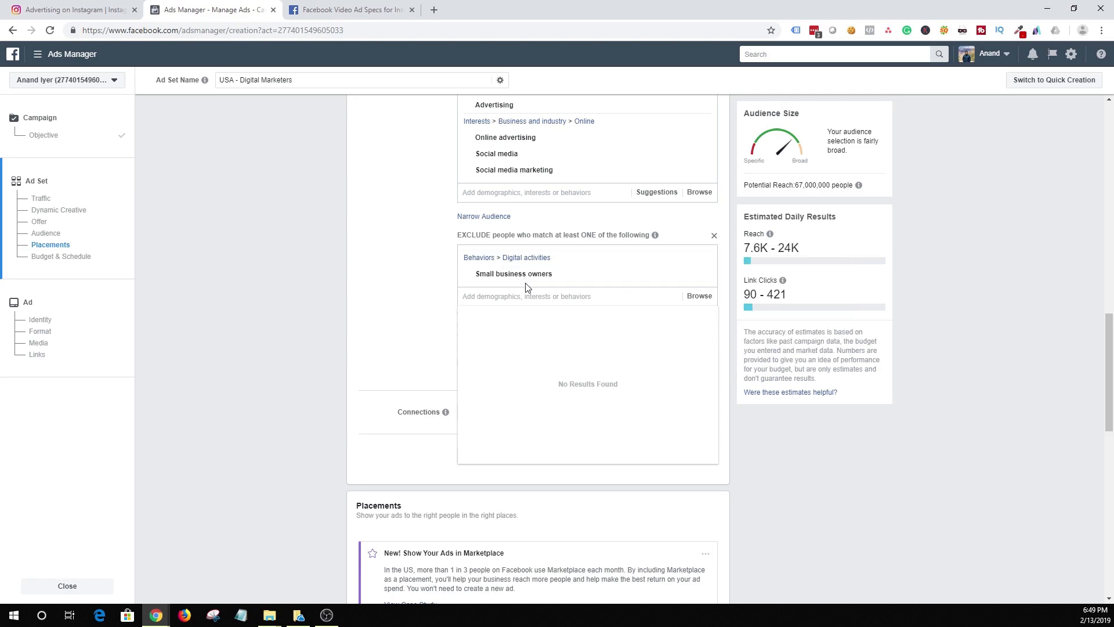
scroll(525, 287, "up", 3)
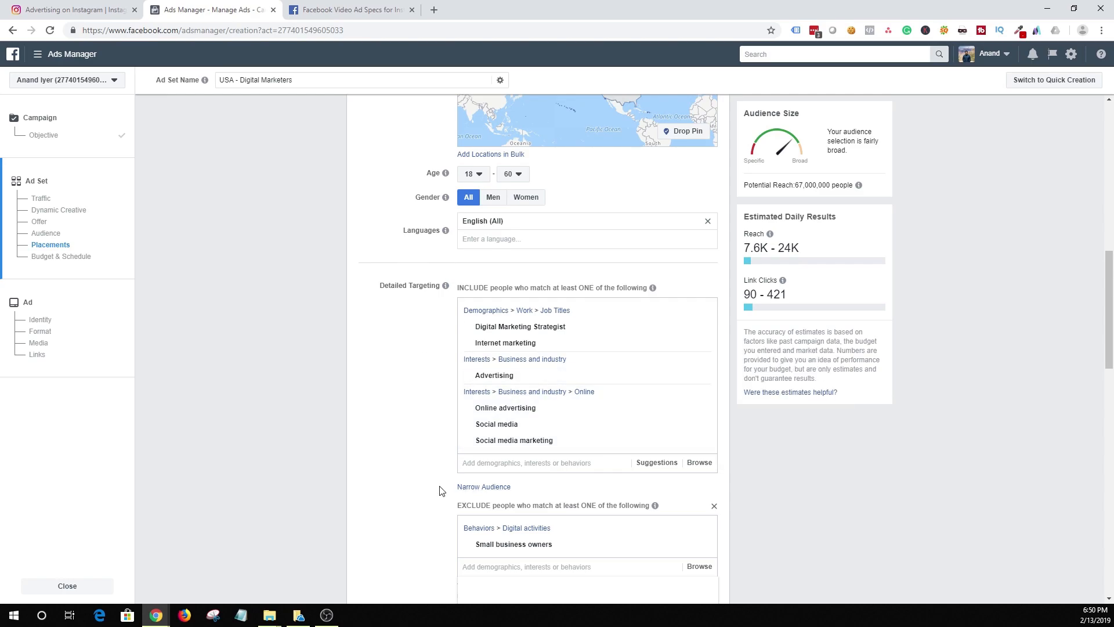
left_click(712, 509)
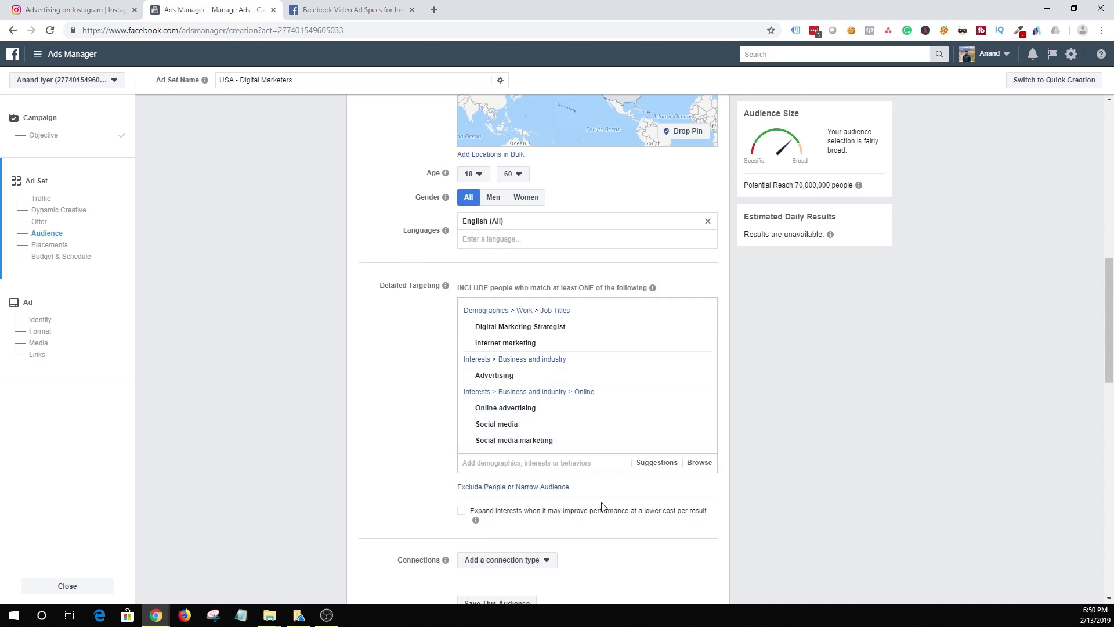
left_click(541, 487)
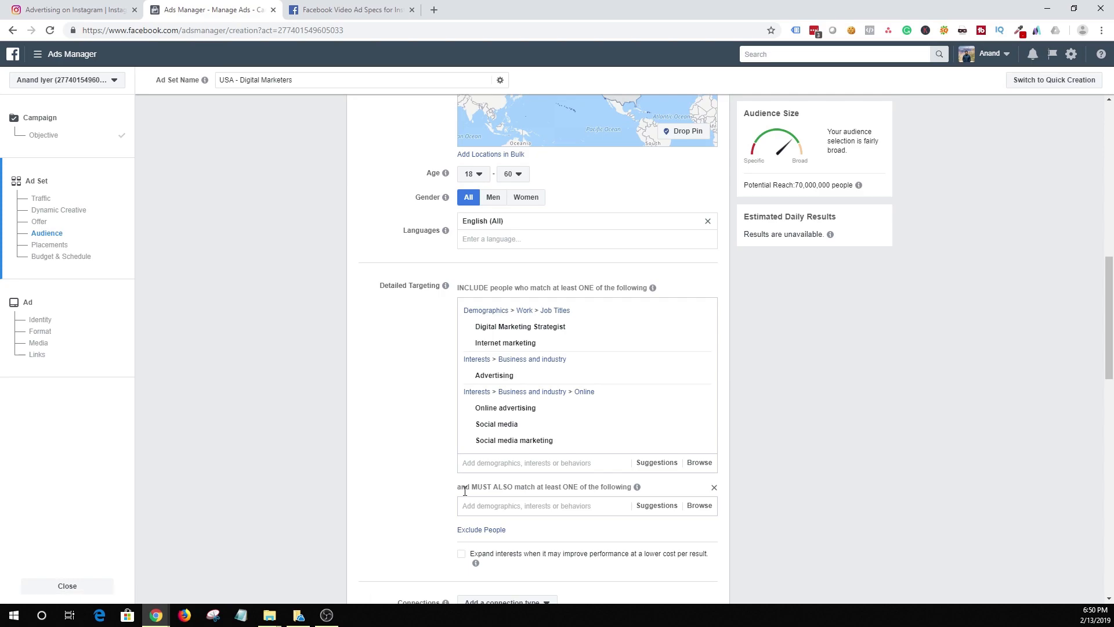
left_click(514, 506)
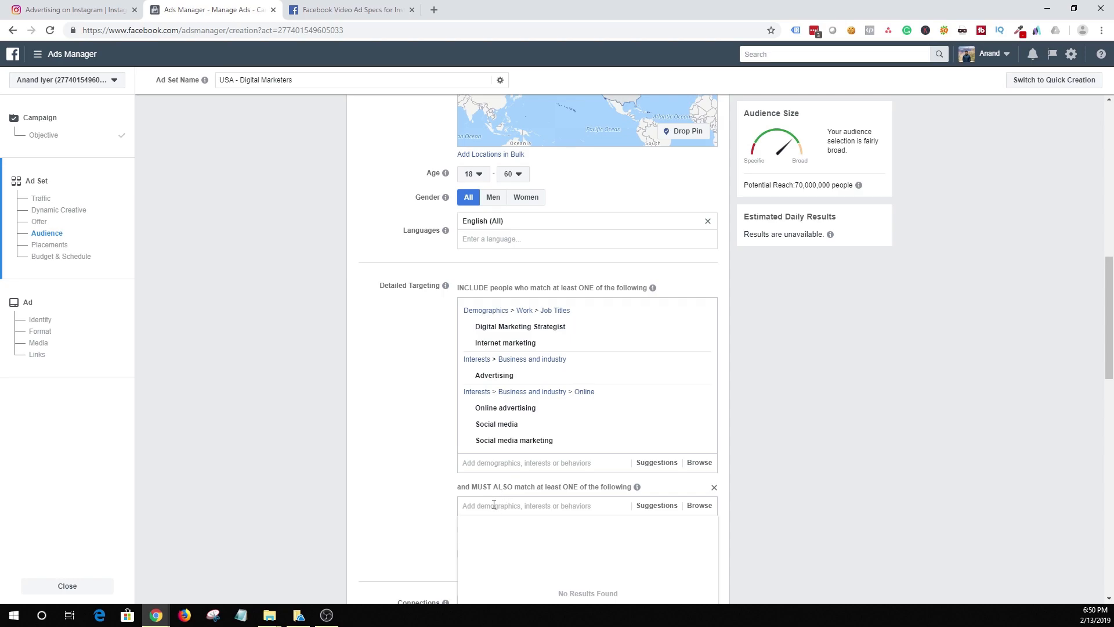
type("small business own")
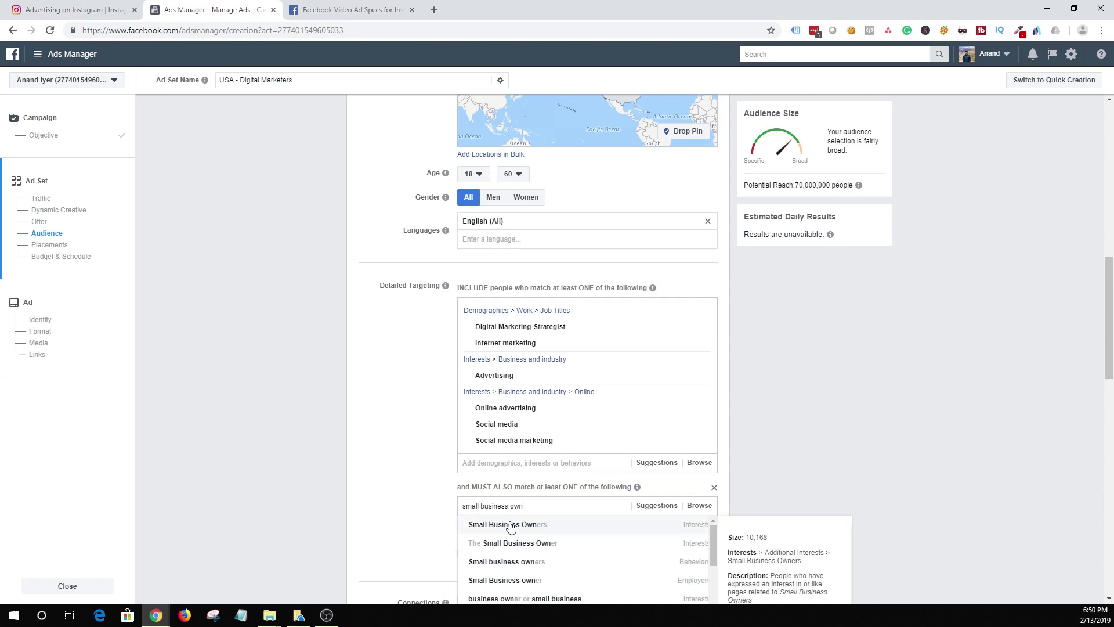
left_click(509, 533)
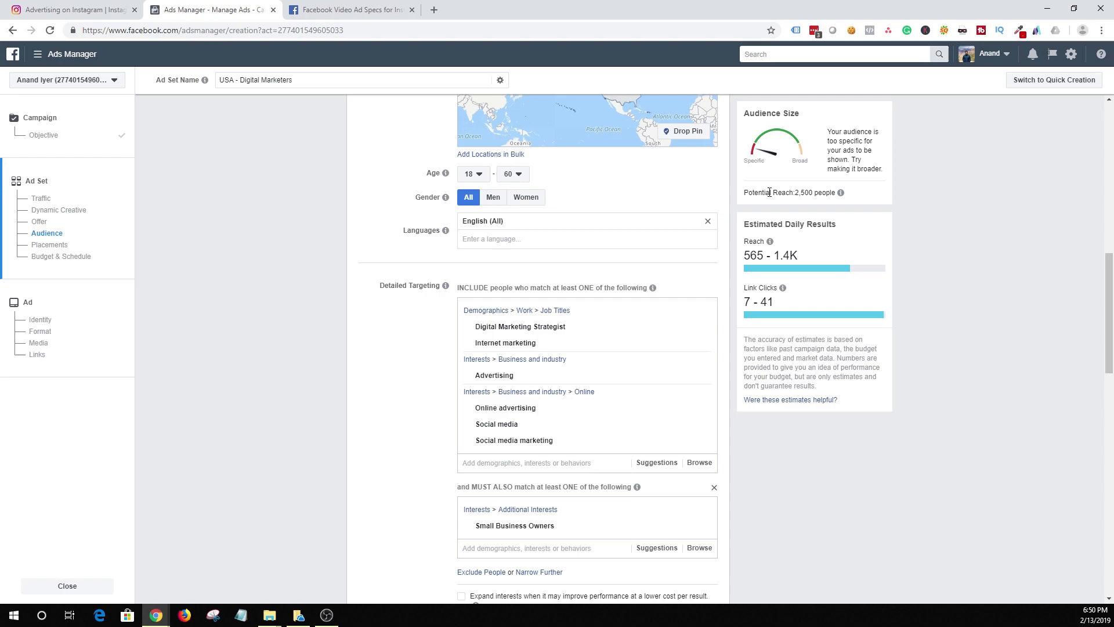
scroll(500, 346, "down", 3)
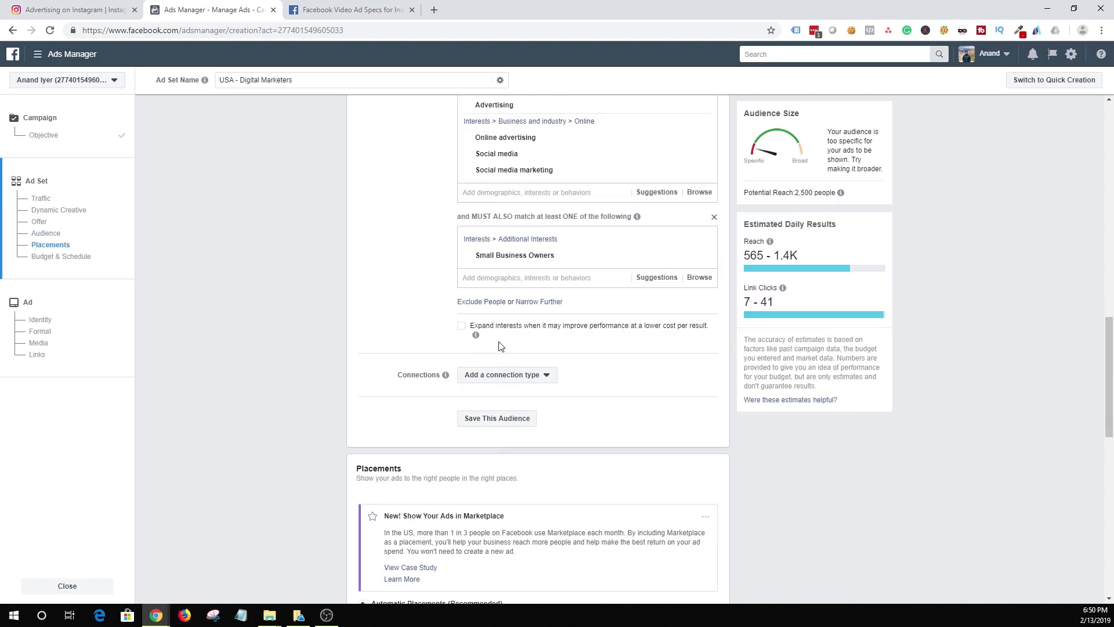
scroll(540, 225, "up", 3)
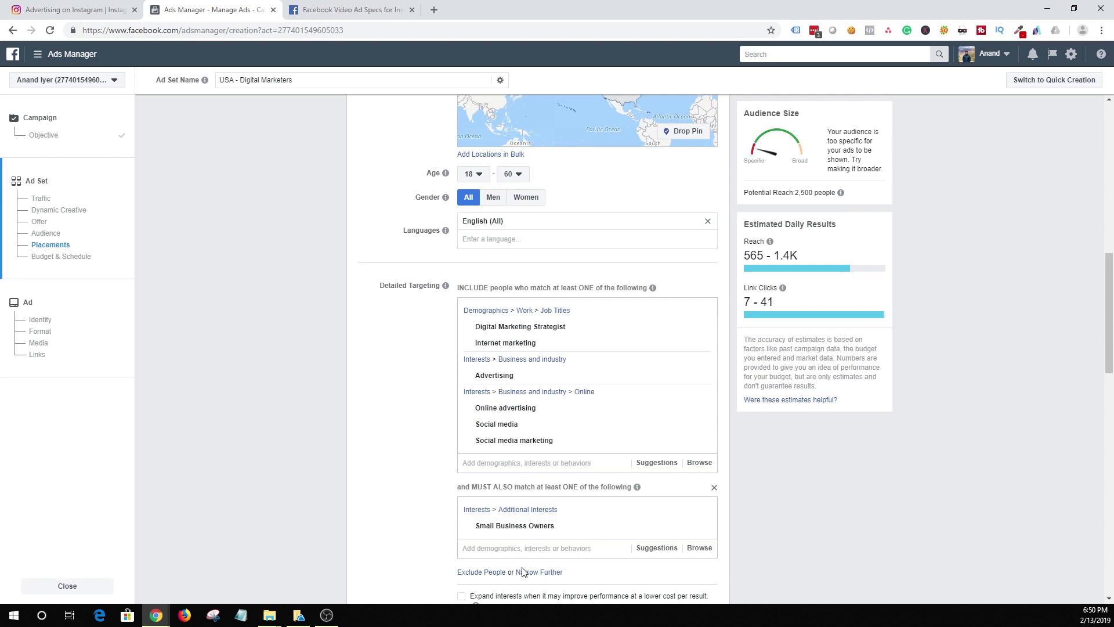
scroll(524, 572, "down", 3)
scroll(523, 572, "up", 3)
mouse_move(588, 517)
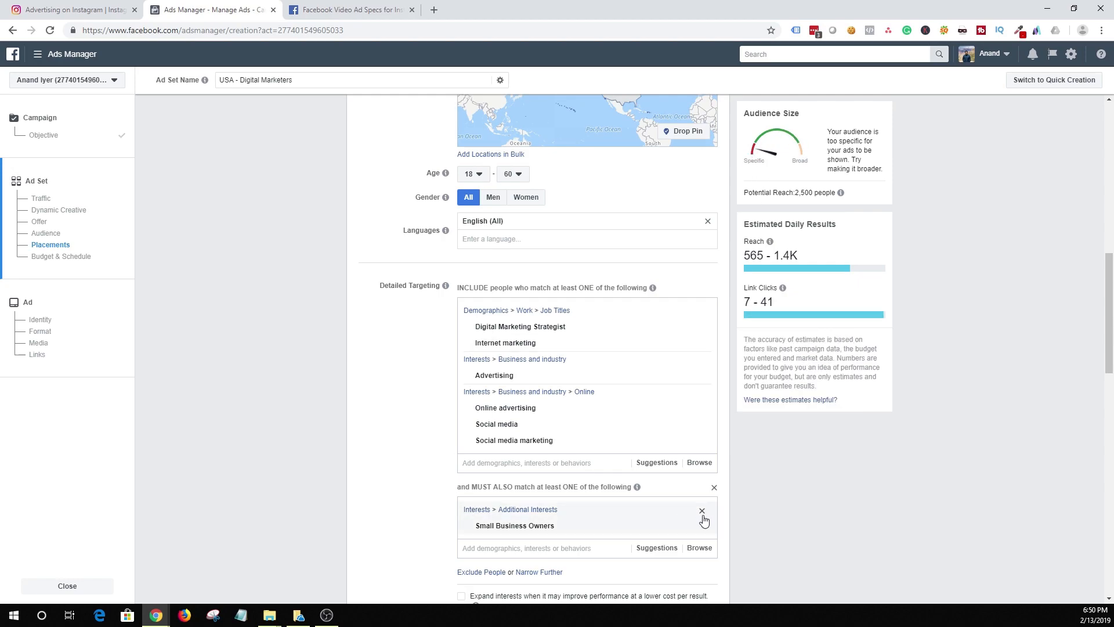
left_click(702, 511)
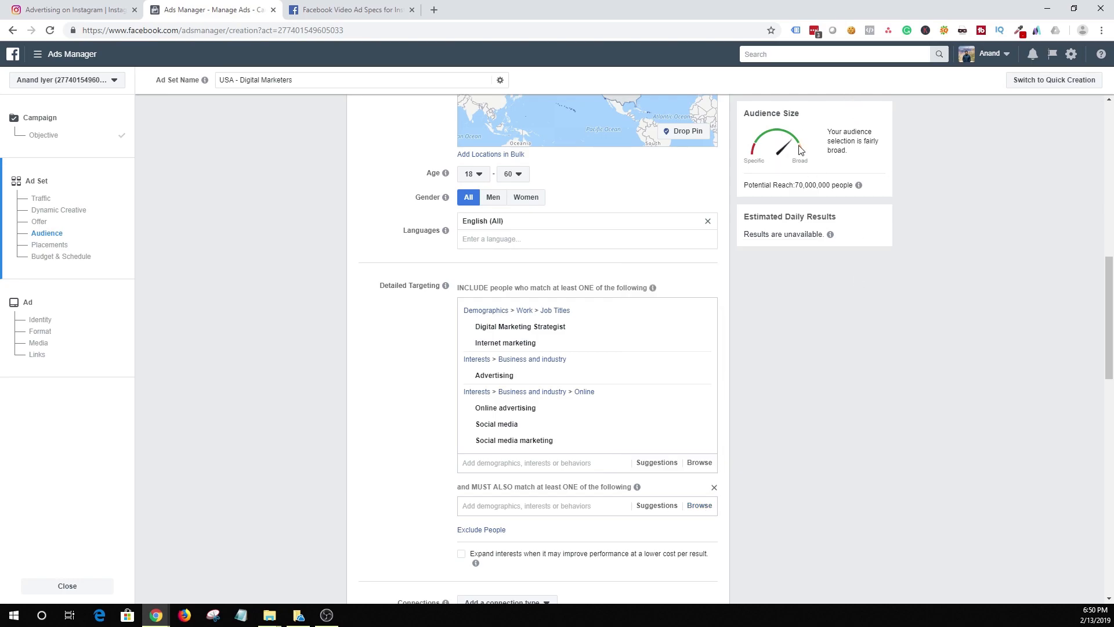
scroll(824, 291, "down", 3)
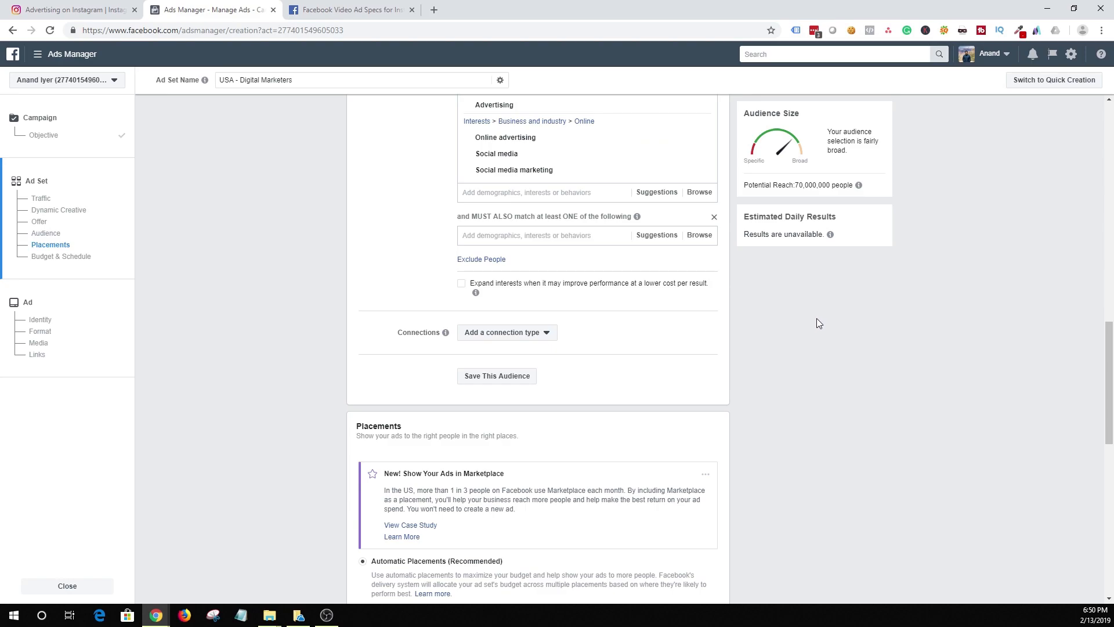
scroll(801, 327, "down", 3)
scroll(802, 326, "up", 3)
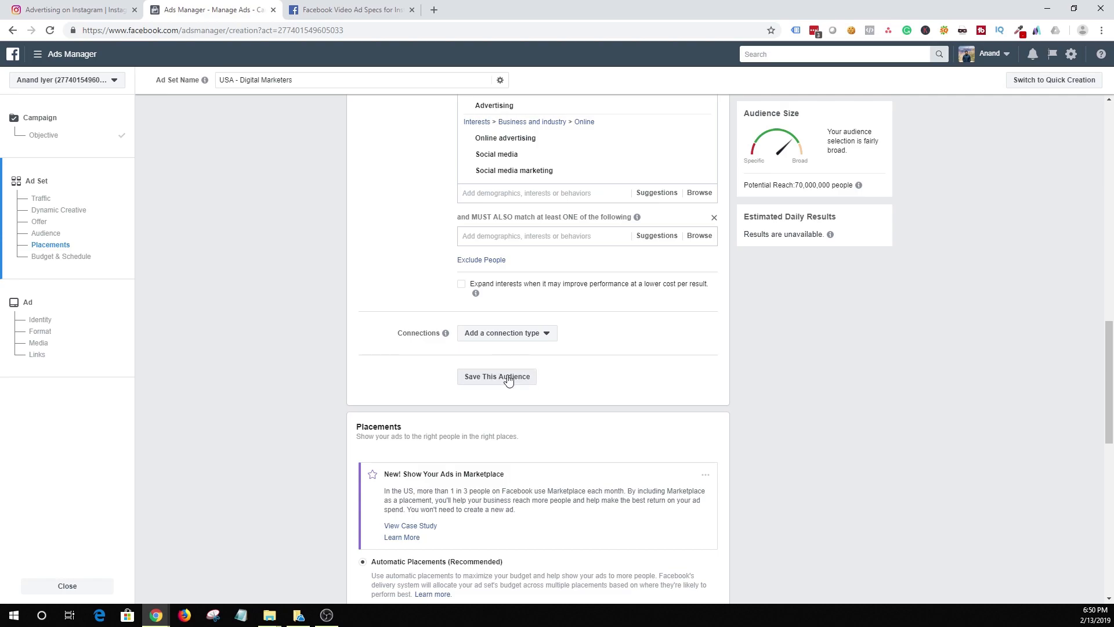
scroll(507, 381, "down", 3)
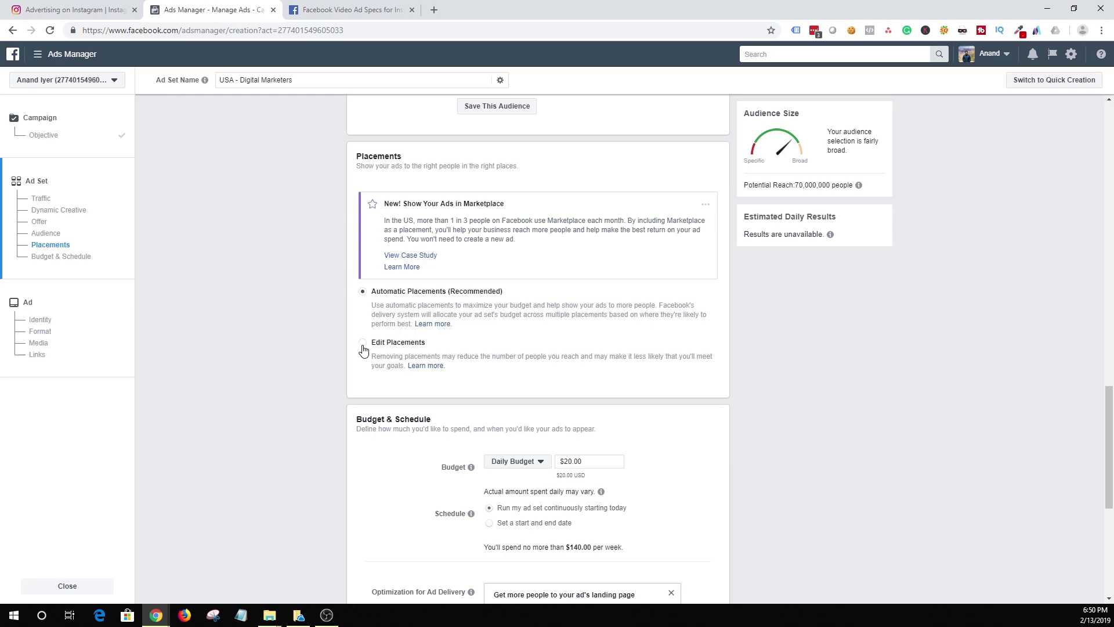
Step: Use manual placements limited to Instagram Feed, removing Facebook, Audience Network, Messenger and Stories
left_click(363, 342)
scroll(796, 408, "down", 3)
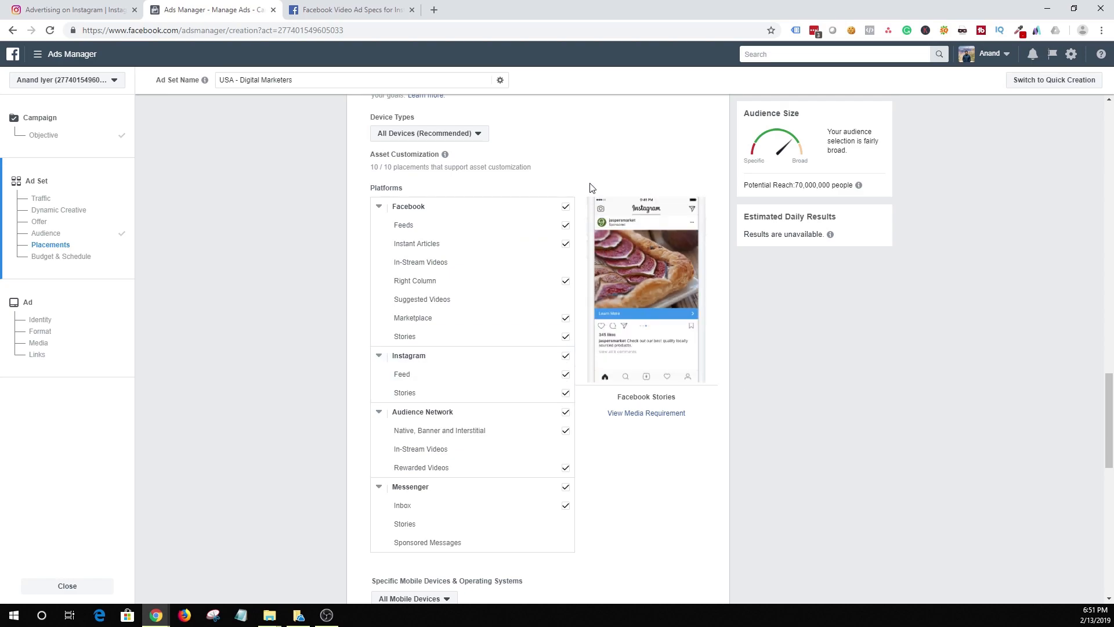
left_click(565, 208)
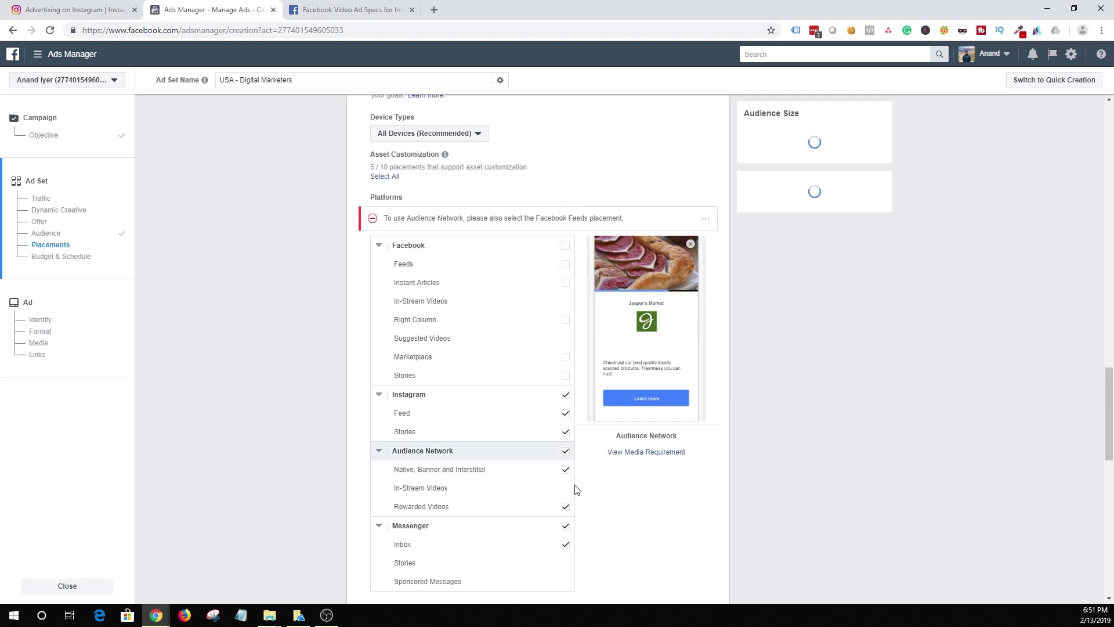
left_click(566, 527)
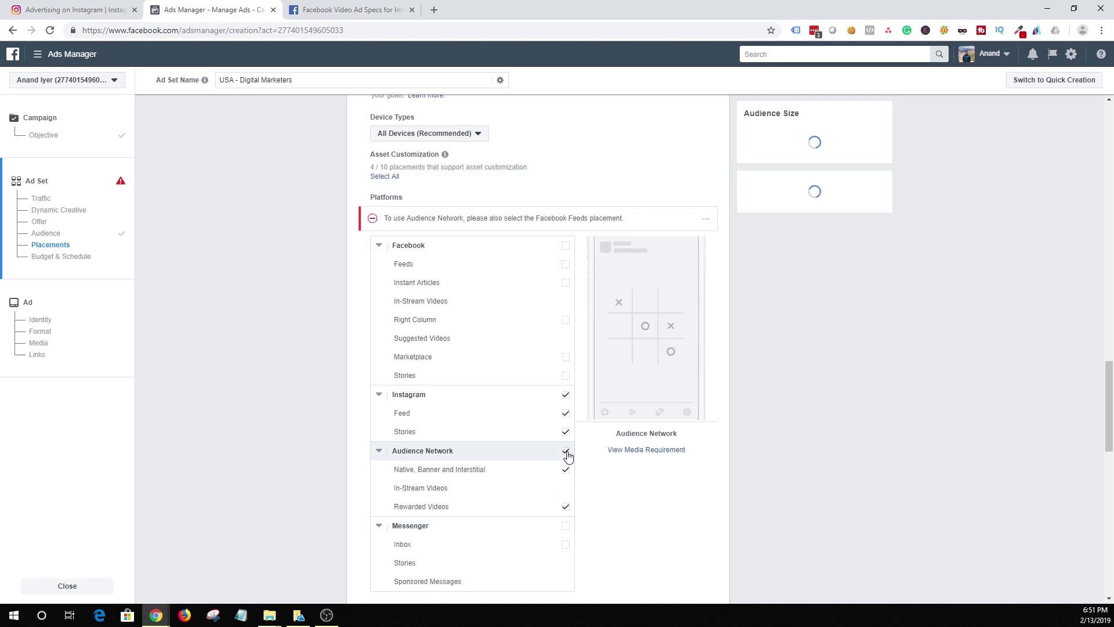
left_click(566, 450)
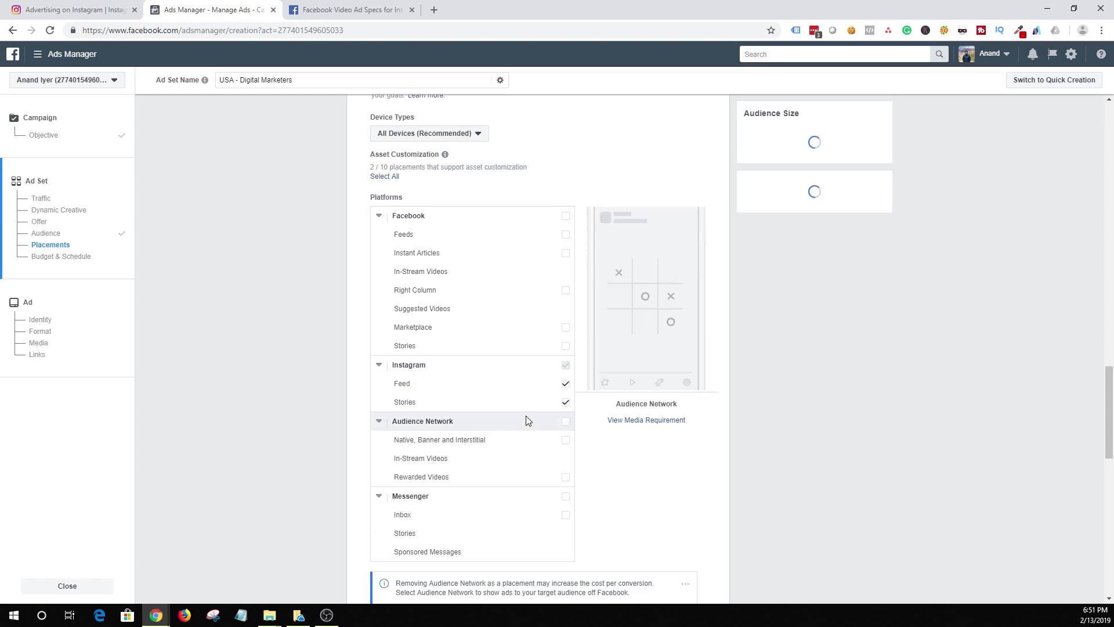
left_click(566, 402)
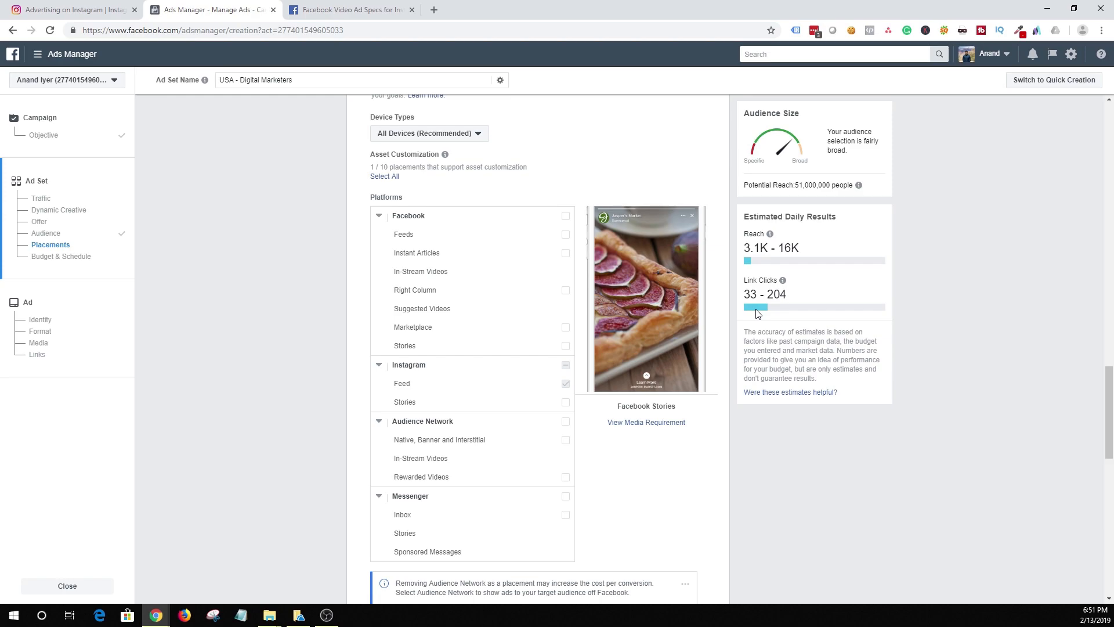
scroll(610, 435, "down", 6)
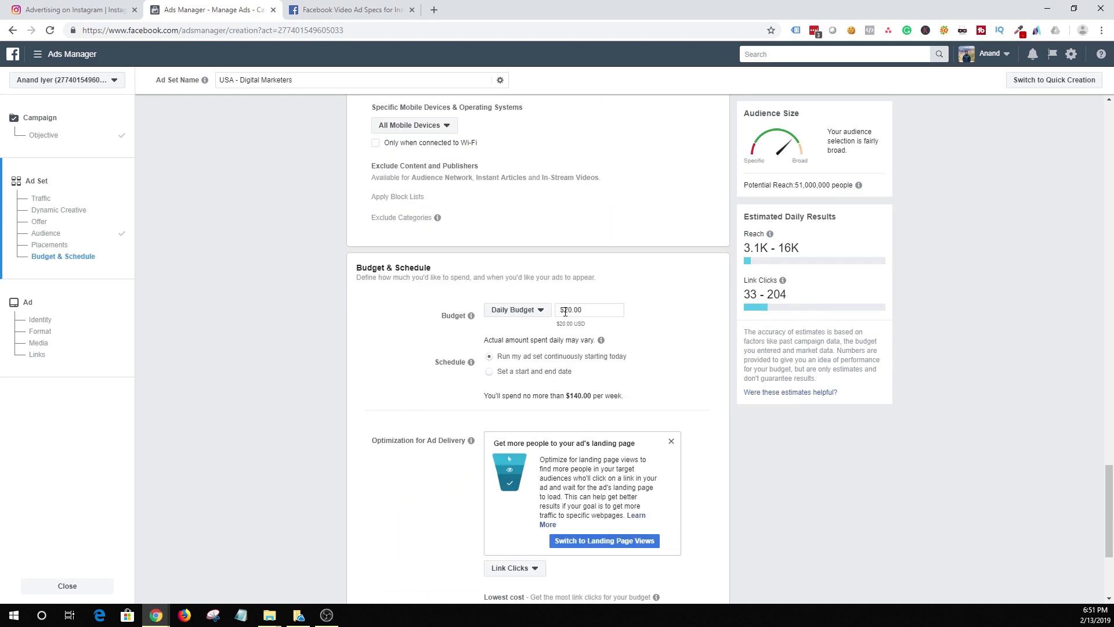
scroll(899, 389, "up", 5)
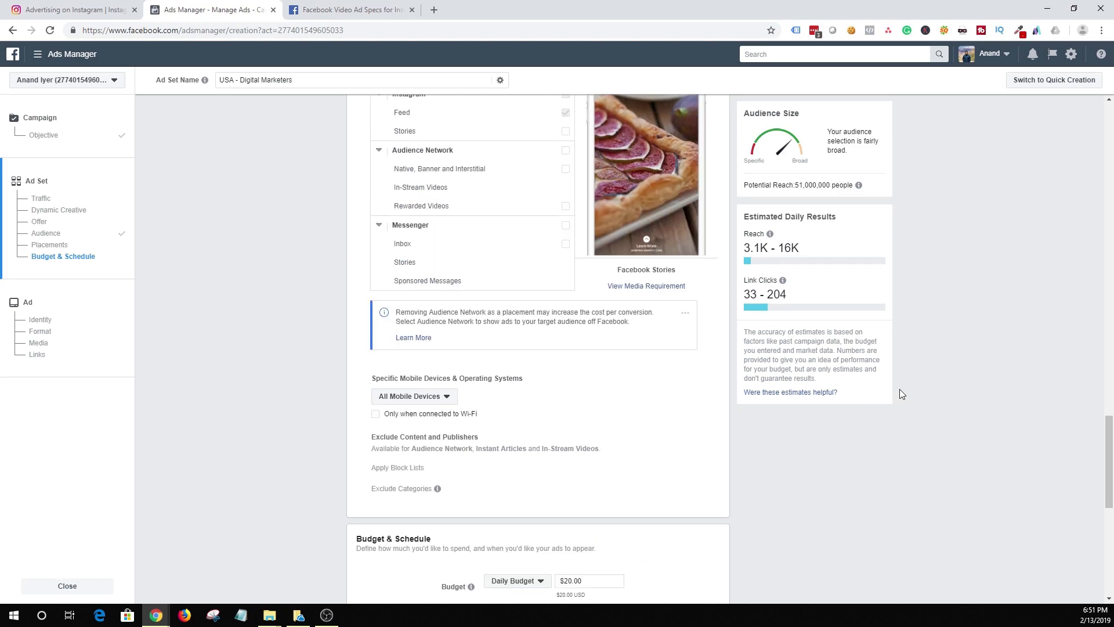
scroll(522, 348, "up", 4)
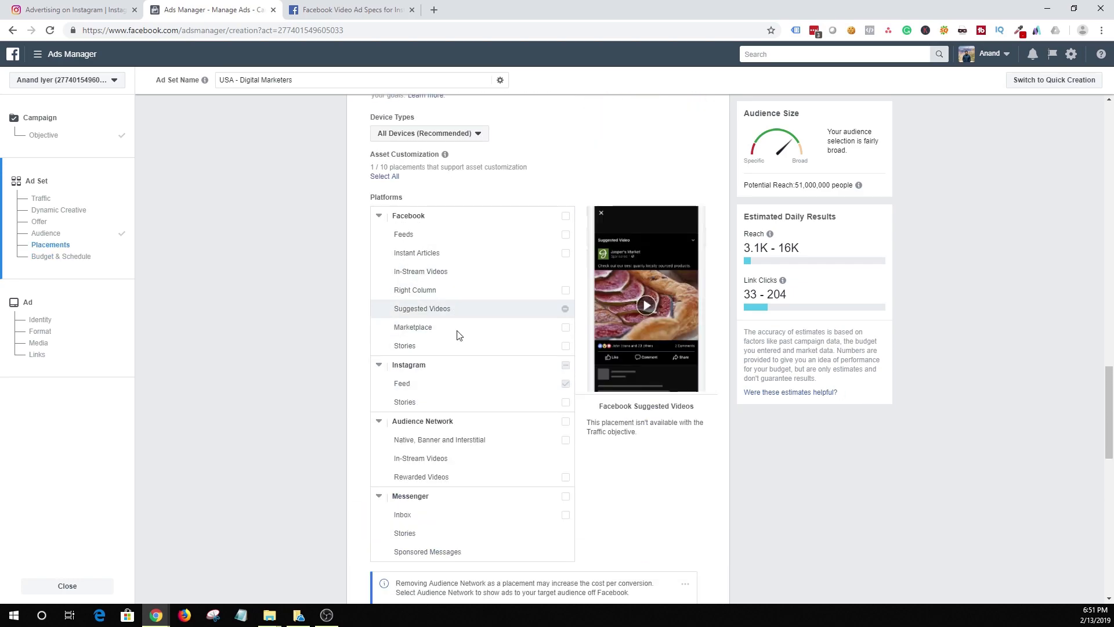
scroll(435, 331, "up", 3)
scroll(448, 387, "down", 6)
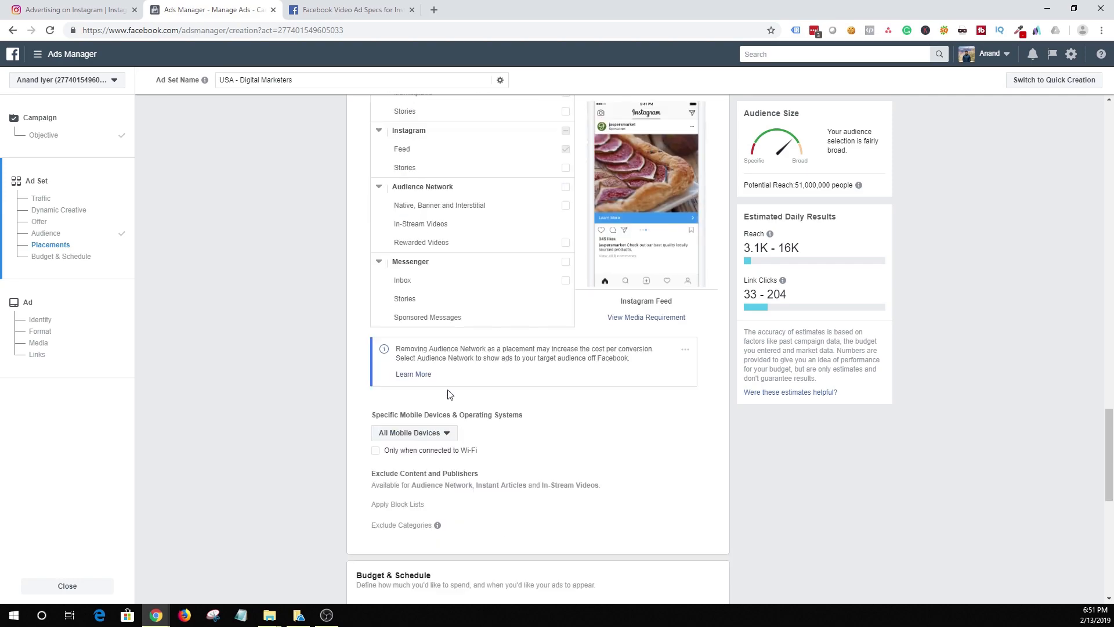
scroll(450, 391, "down", 5)
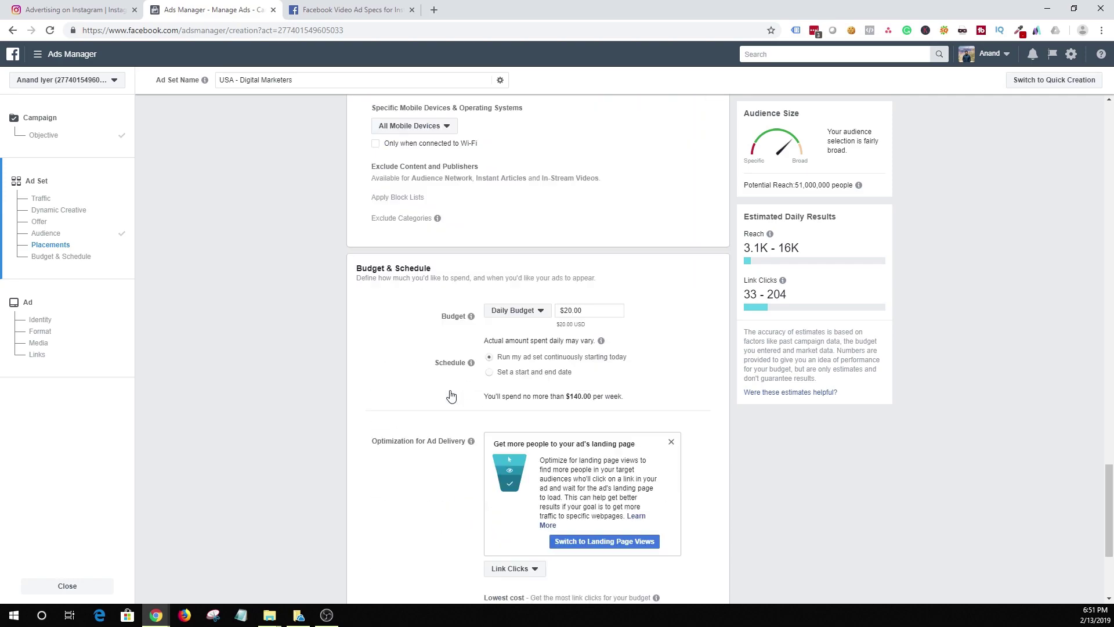
Step: Keep the $20.00 daily budget and continue to the ad creation step
left_click(530, 312)
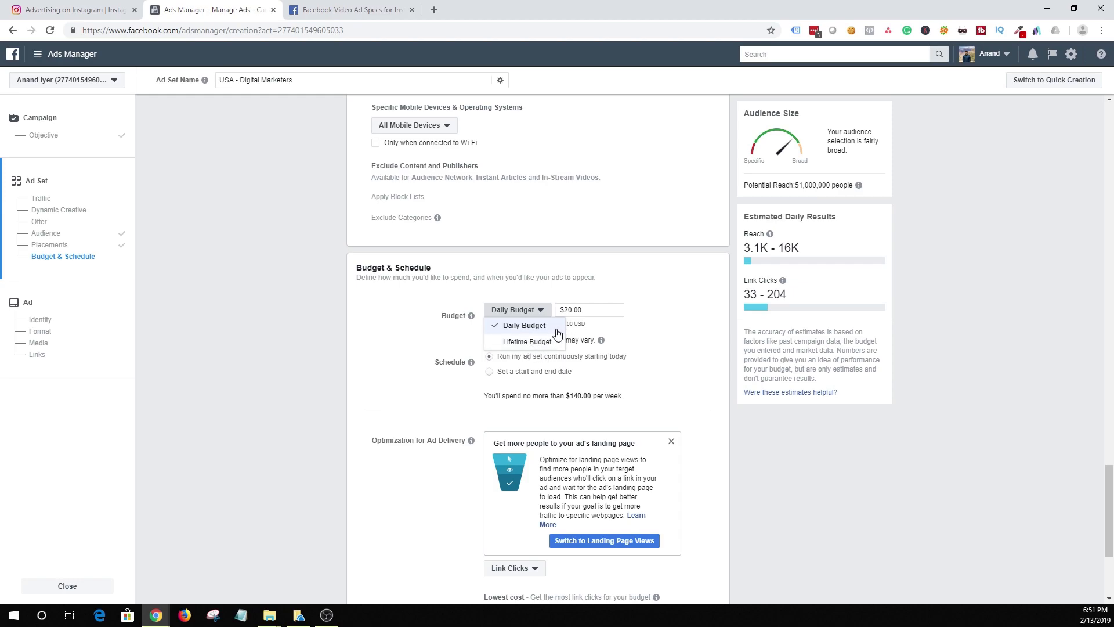
left_click(581, 310)
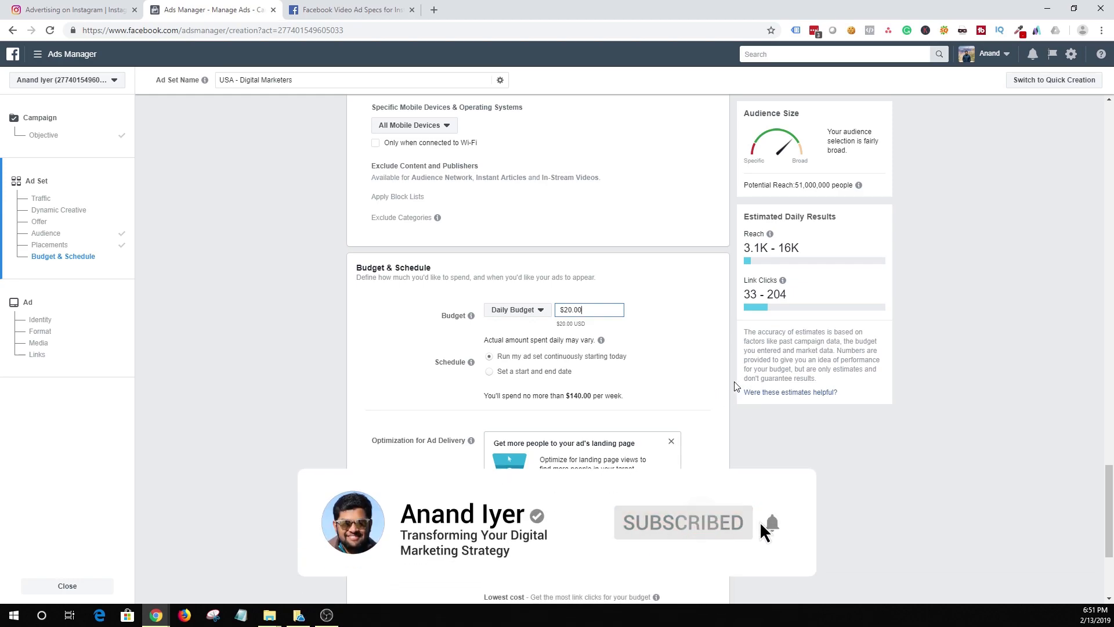
scroll(723, 428, "down", 3)
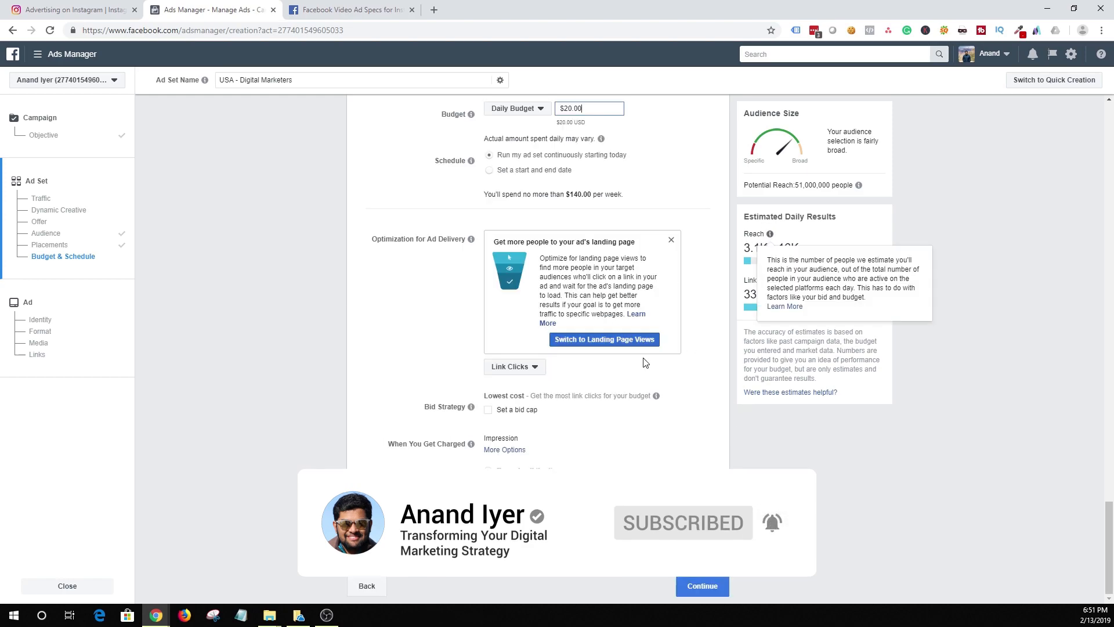
left_click(702, 585)
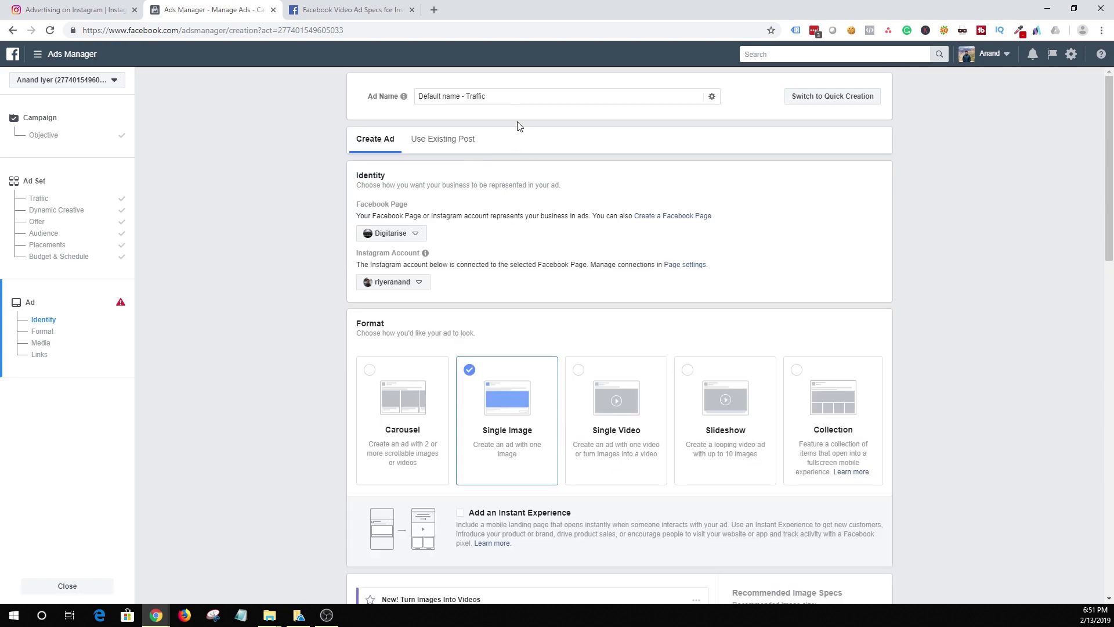
Step: Name the ad 'IG - Video' and switch its format to Single Video
triple_click(527, 96)
type("IG - Video")
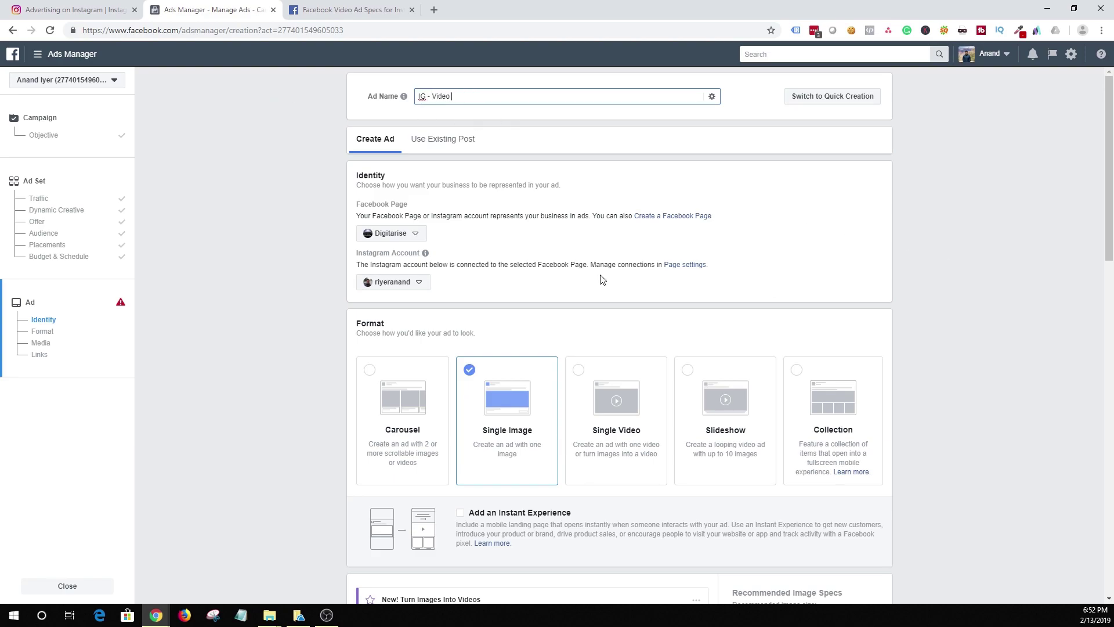
left_click(600, 280)
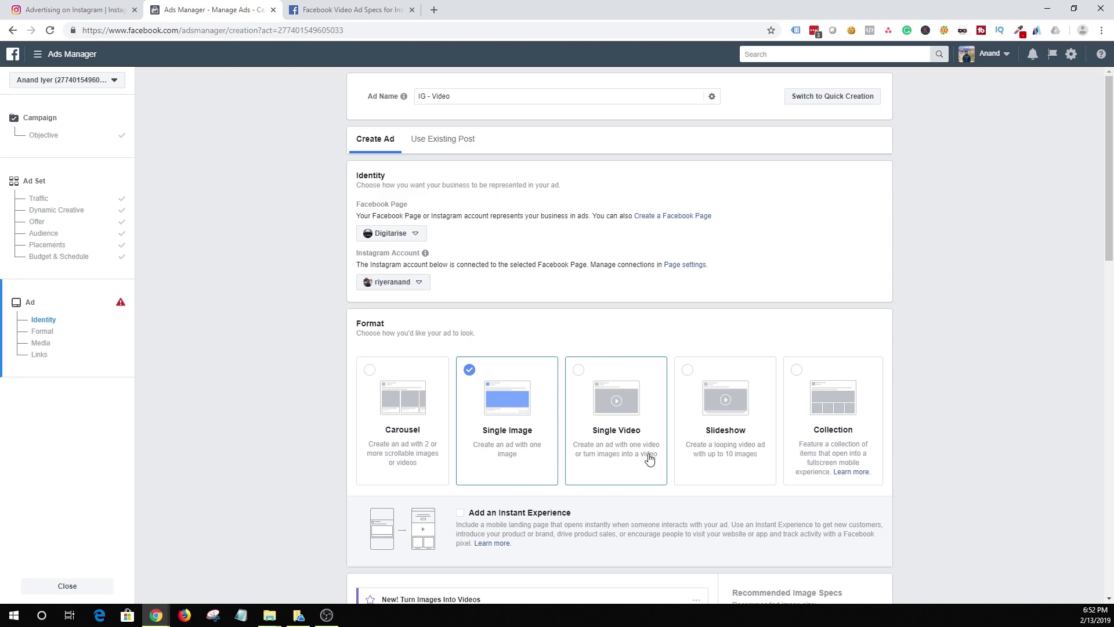
left_click(622, 422)
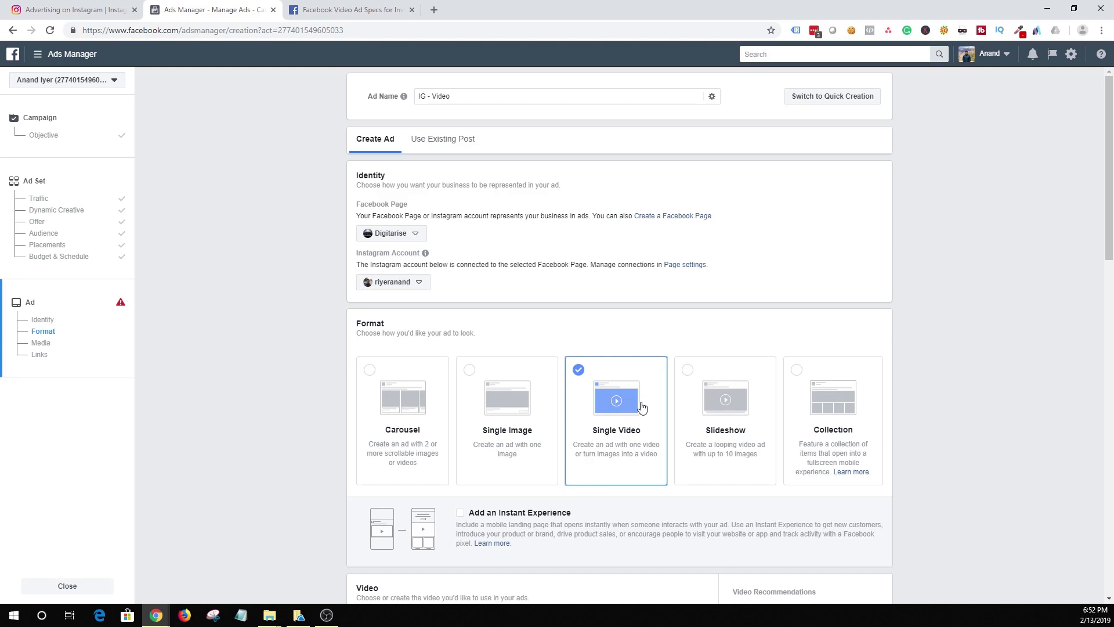
scroll(637, 438, "down", 1)
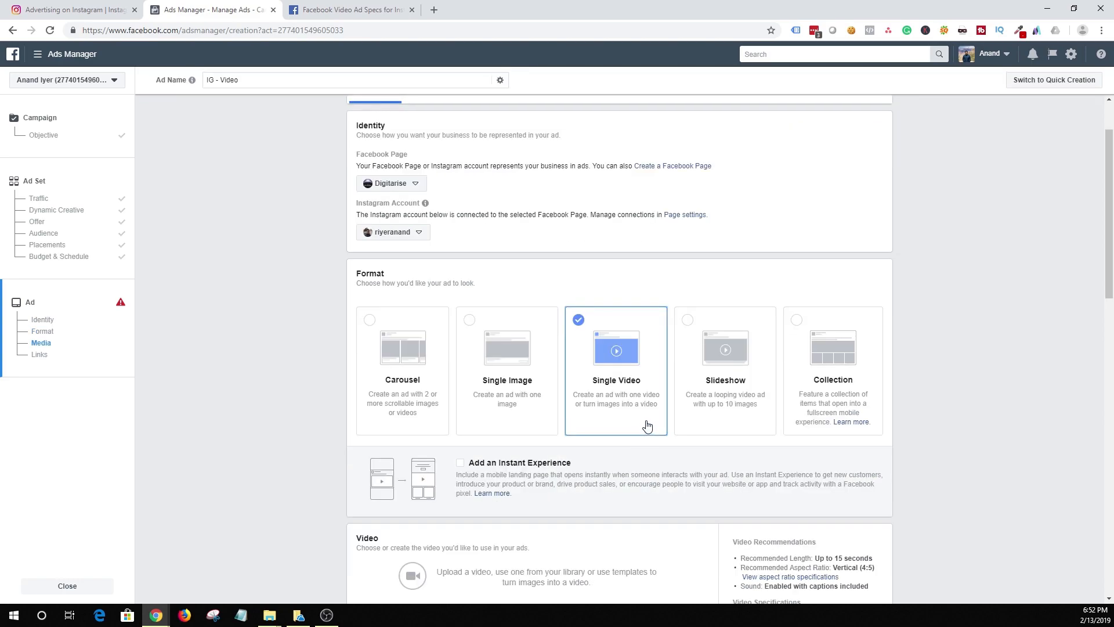
scroll(647, 426, "down", 3)
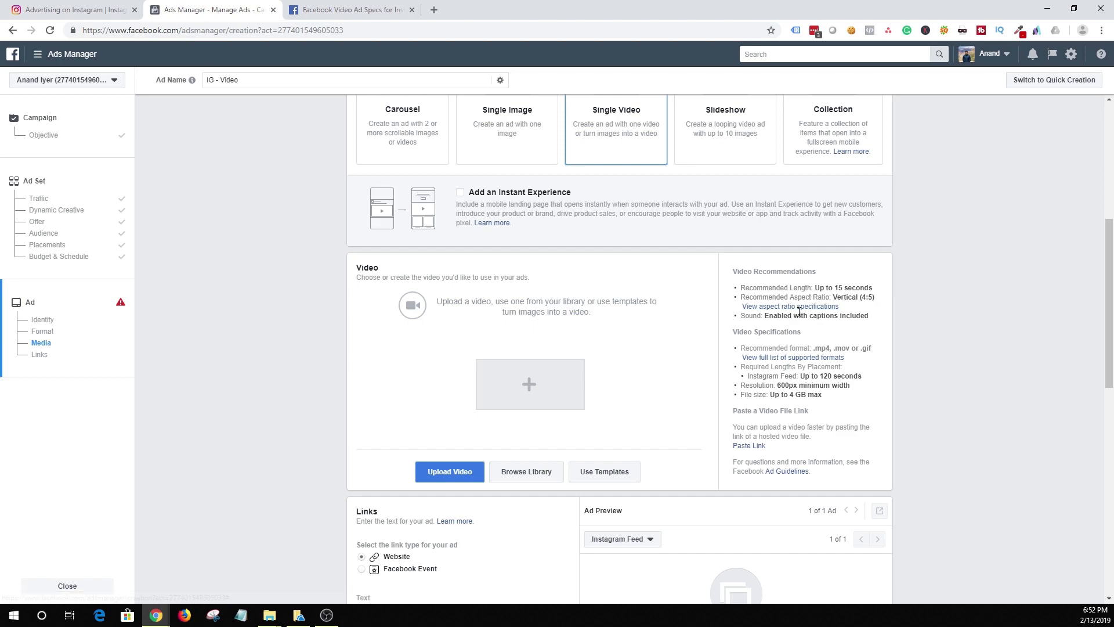
Step: Open the aspect ratio guide and highlight Instagram Feed's 120-second maximum length
left_click(790, 307)
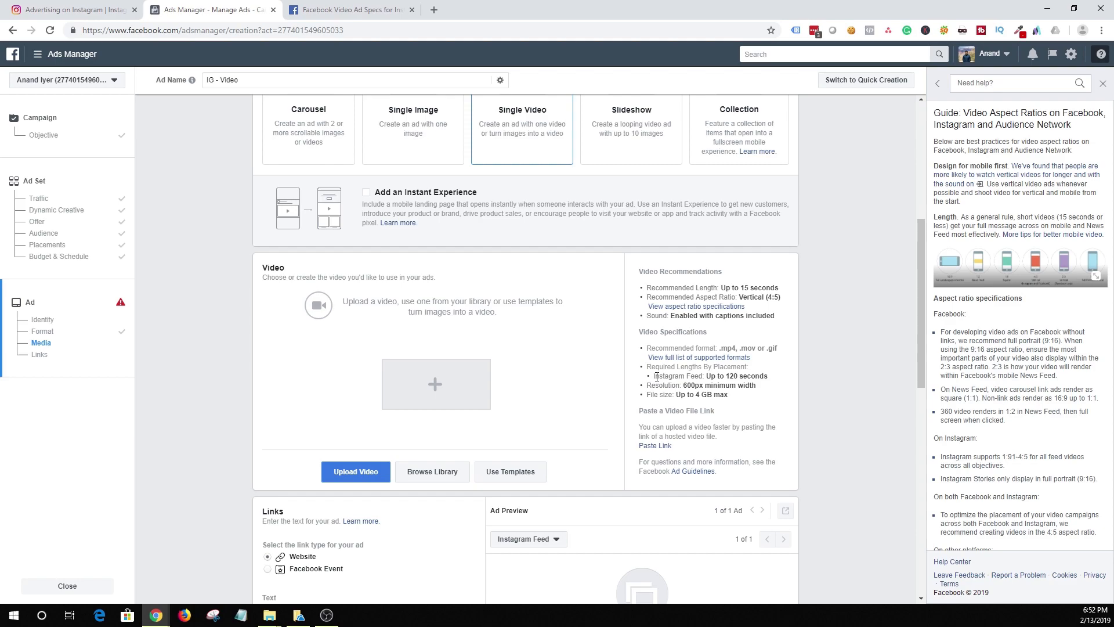
left_click_drag(653, 376, 765, 374)
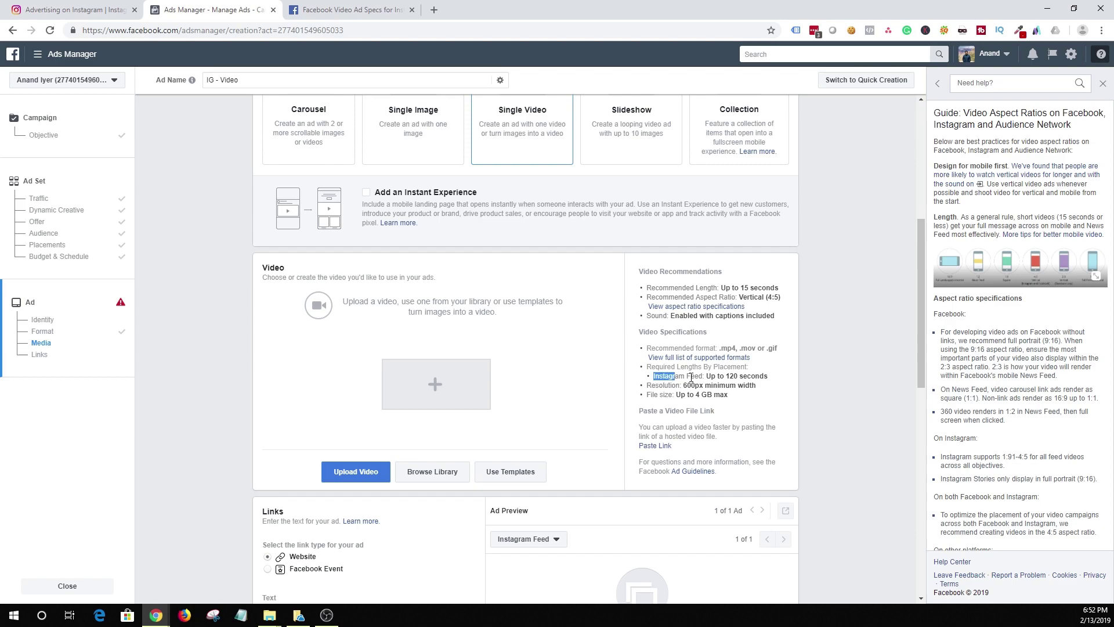
left_click(776, 387)
left_click_drag(769, 377, 716, 378)
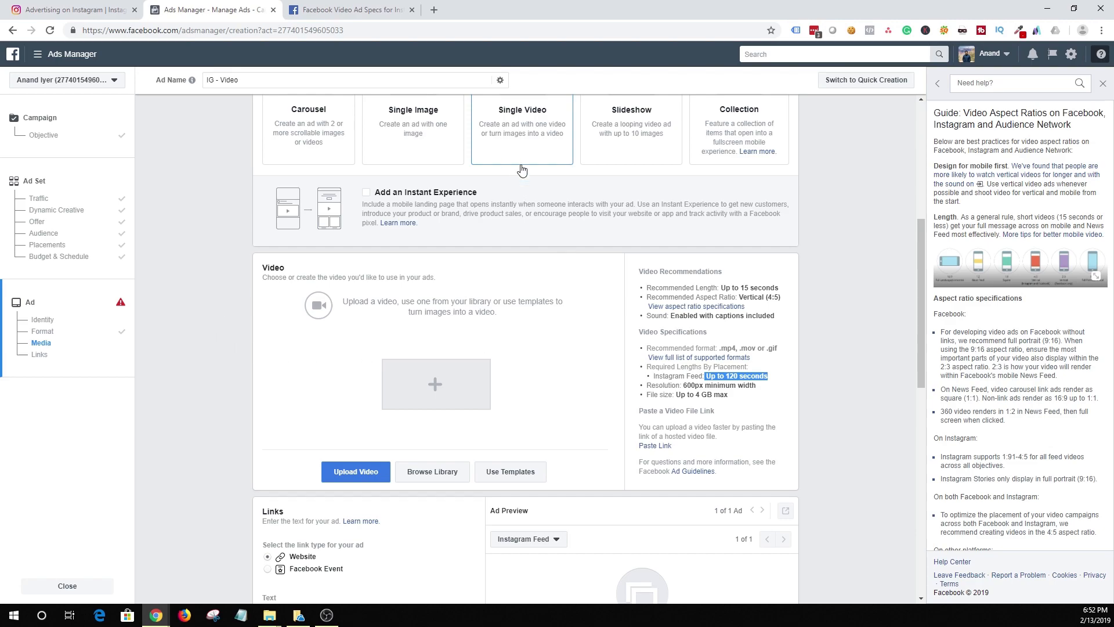
scroll(536, 235, "up", 3)
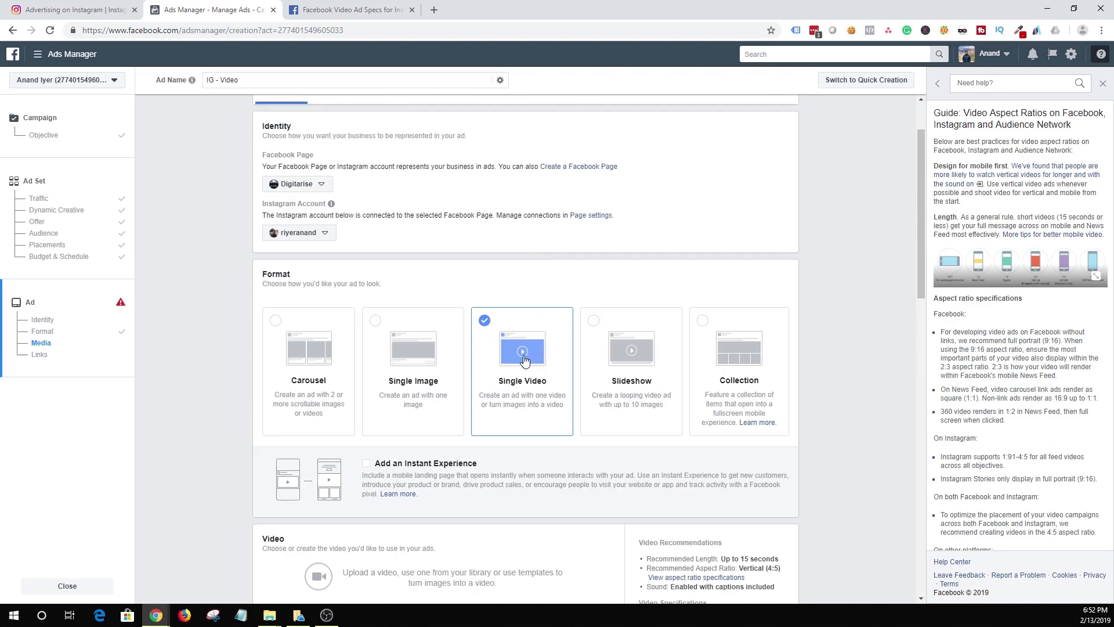
scroll(516, 369, "down", 3)
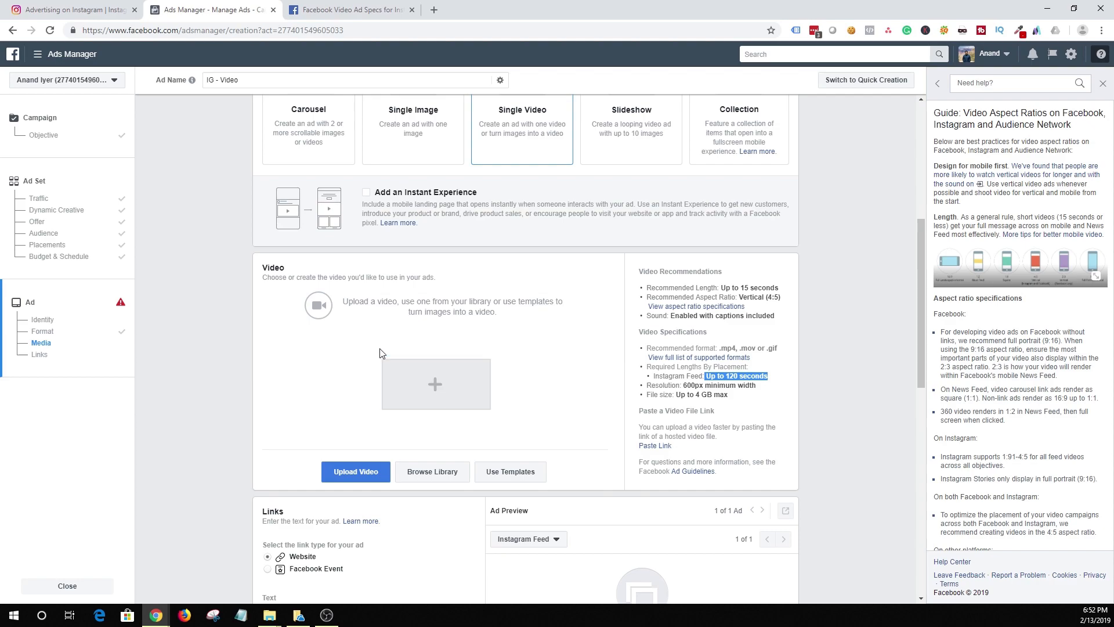
Step: Upload demo.mp4 from the computer as the ad's video
left_click(446, 393)
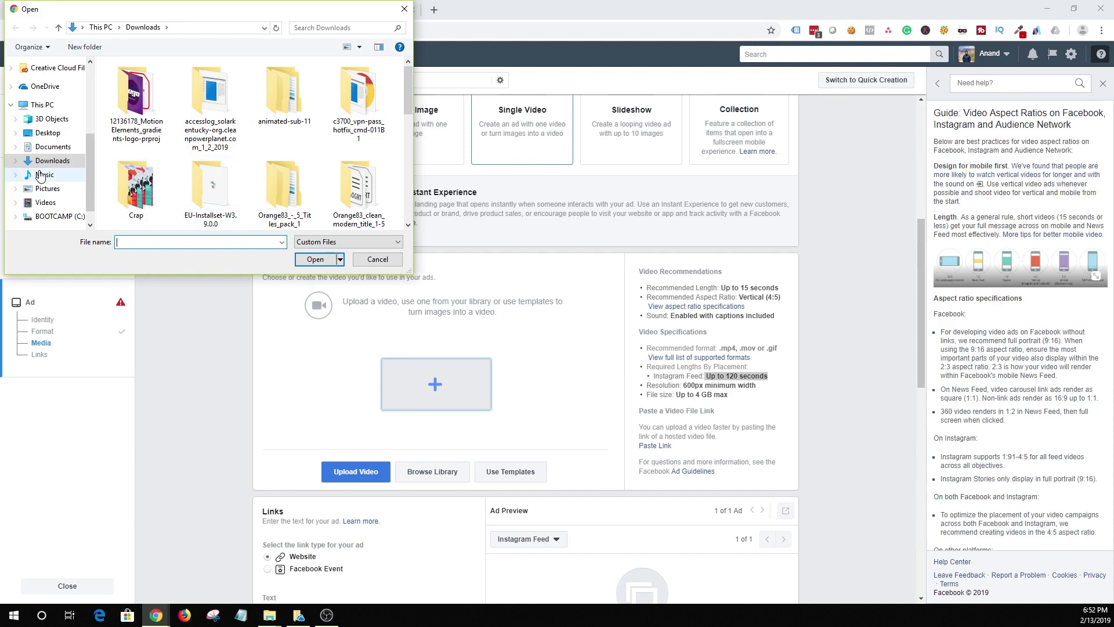
mouse_move(48, 140)
type("demo")
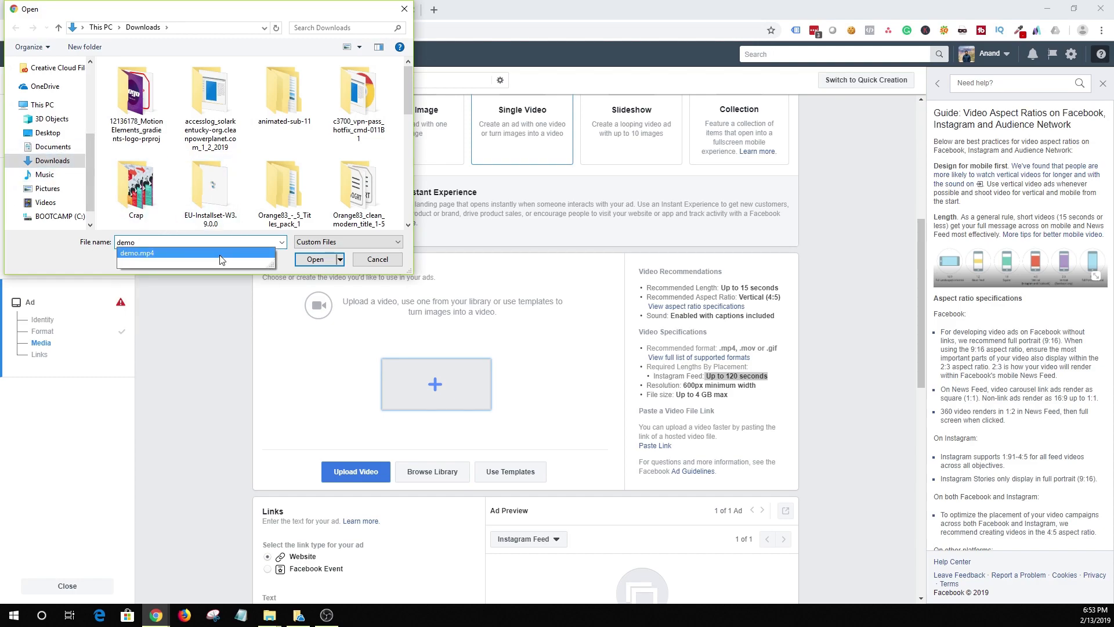
left_click(221, 254)
left_click(314, 259)
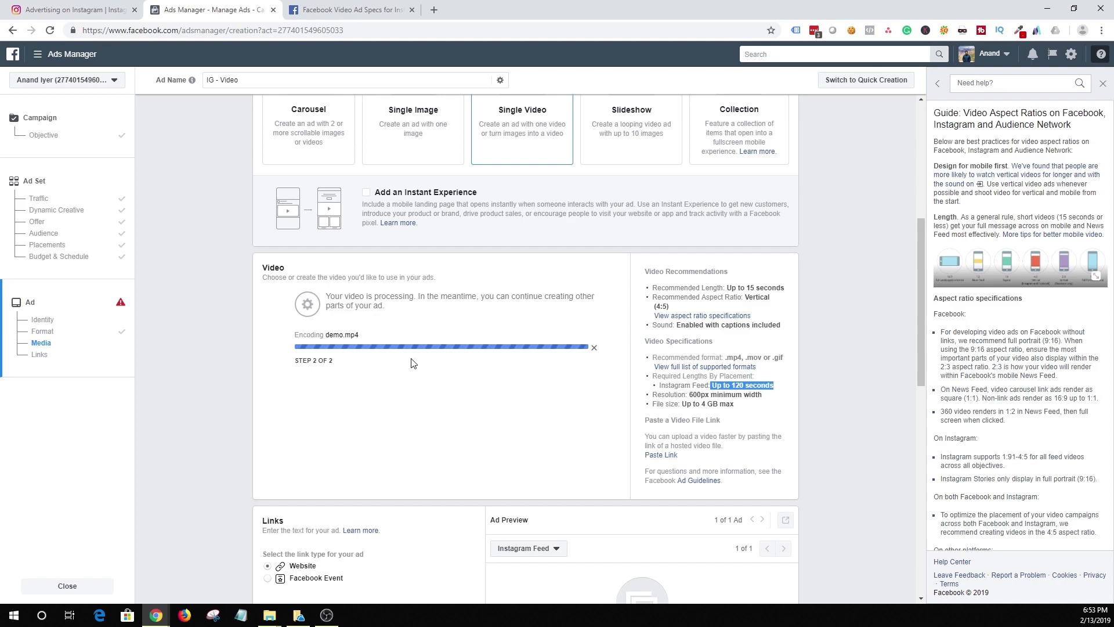
scroll(424, 370, "down", 3)
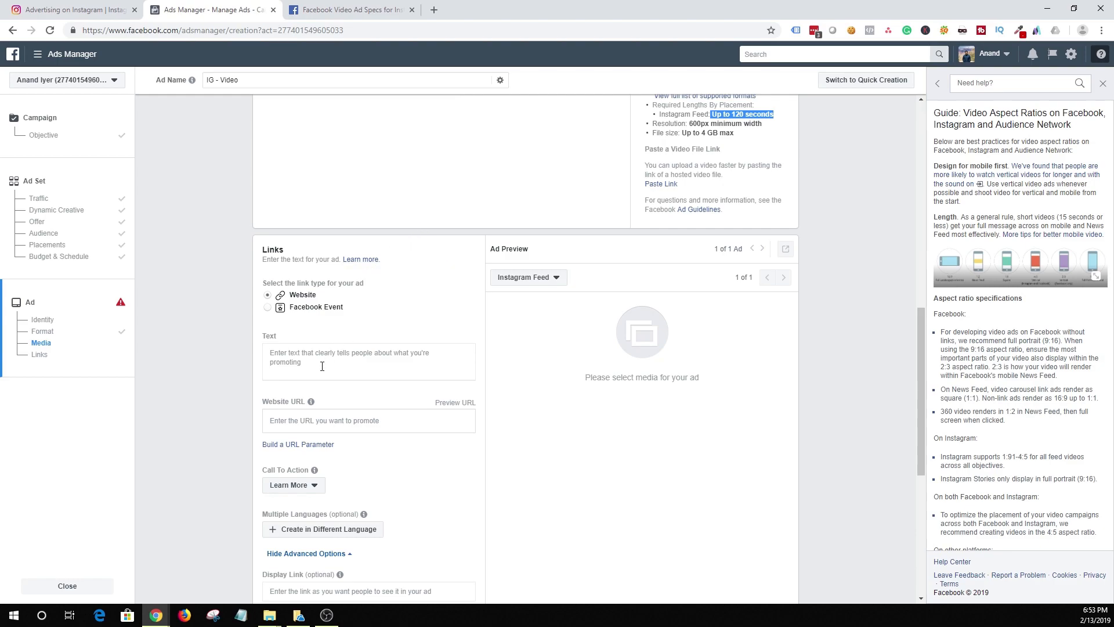
Step: Fix the primary text to end with "consultation!", removing the misspelling and trailing "on"
left_click(242, 615)
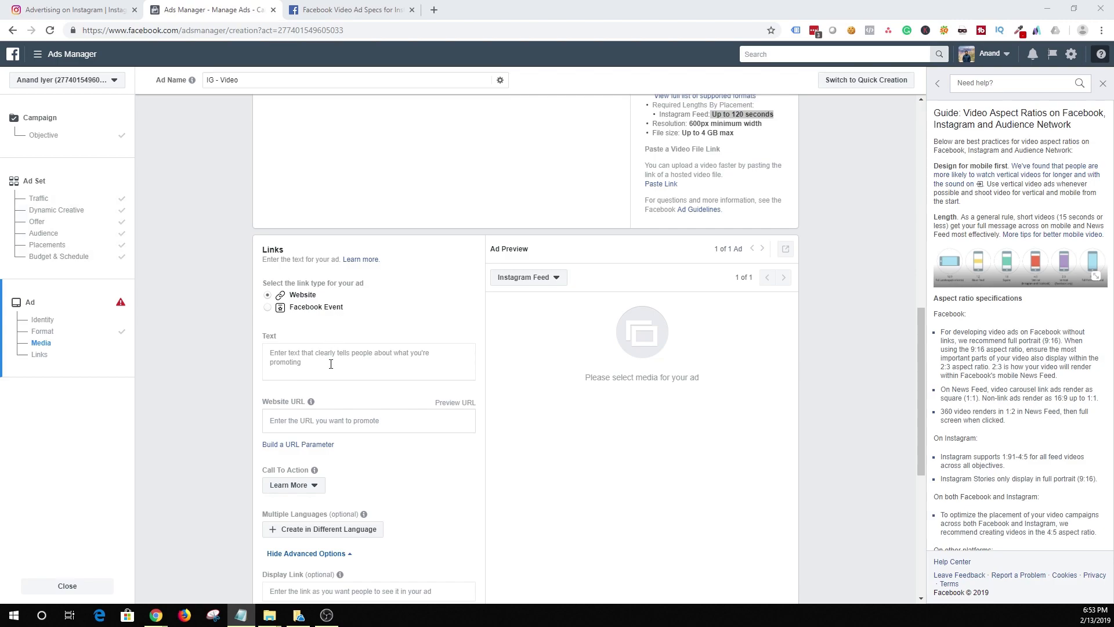
left_click(311, 421)
type("www.anandriyer.com")
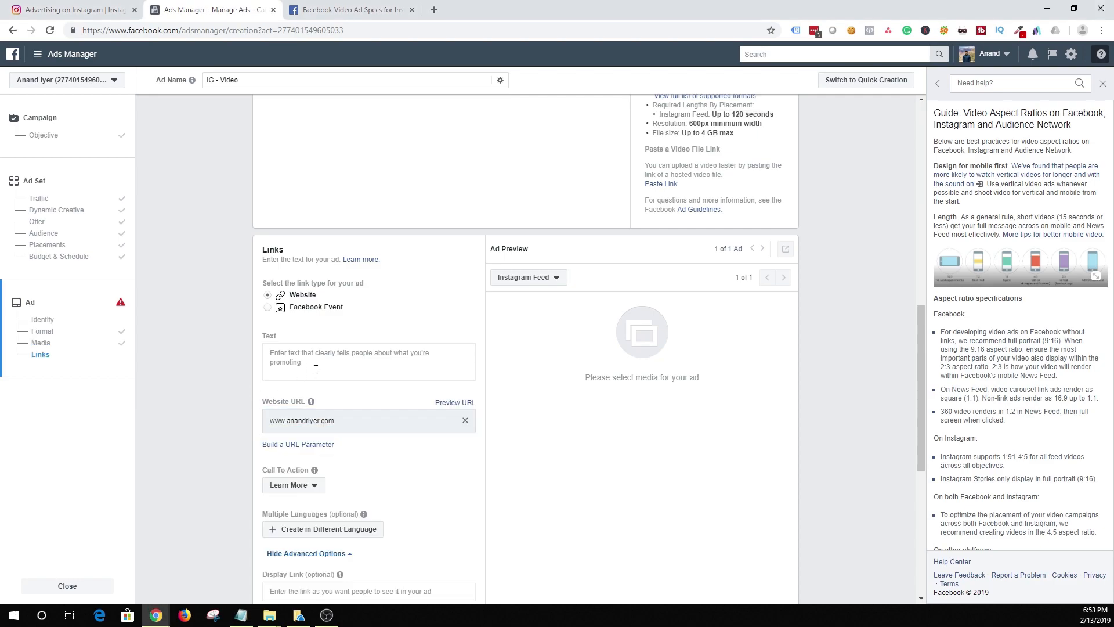
left_click(387, 363)
type("Request for a fr")
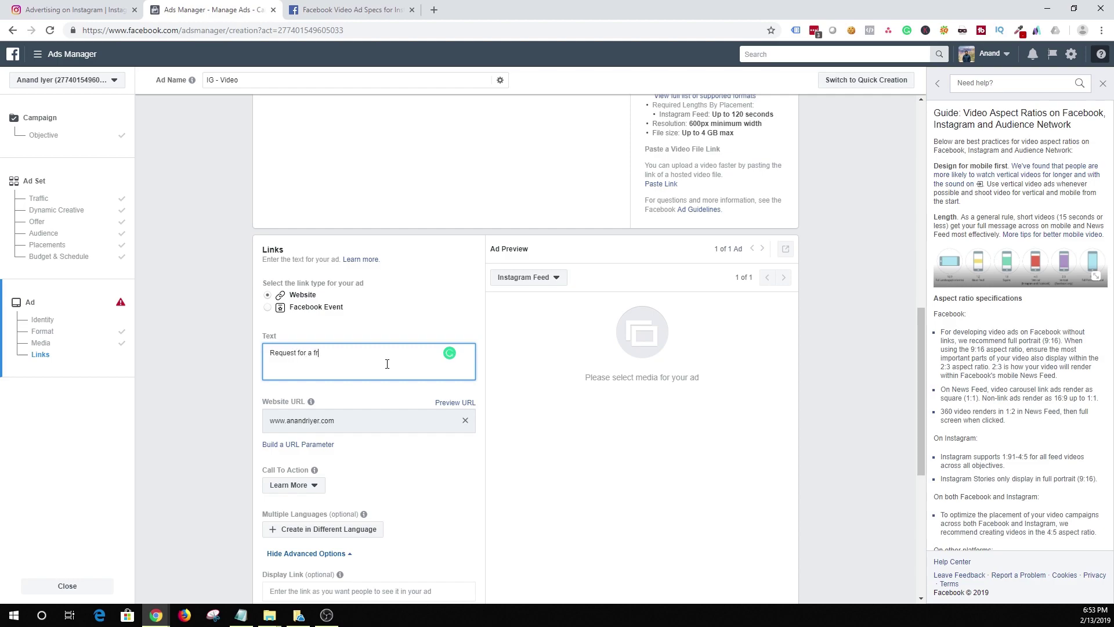
type("ee conslat")
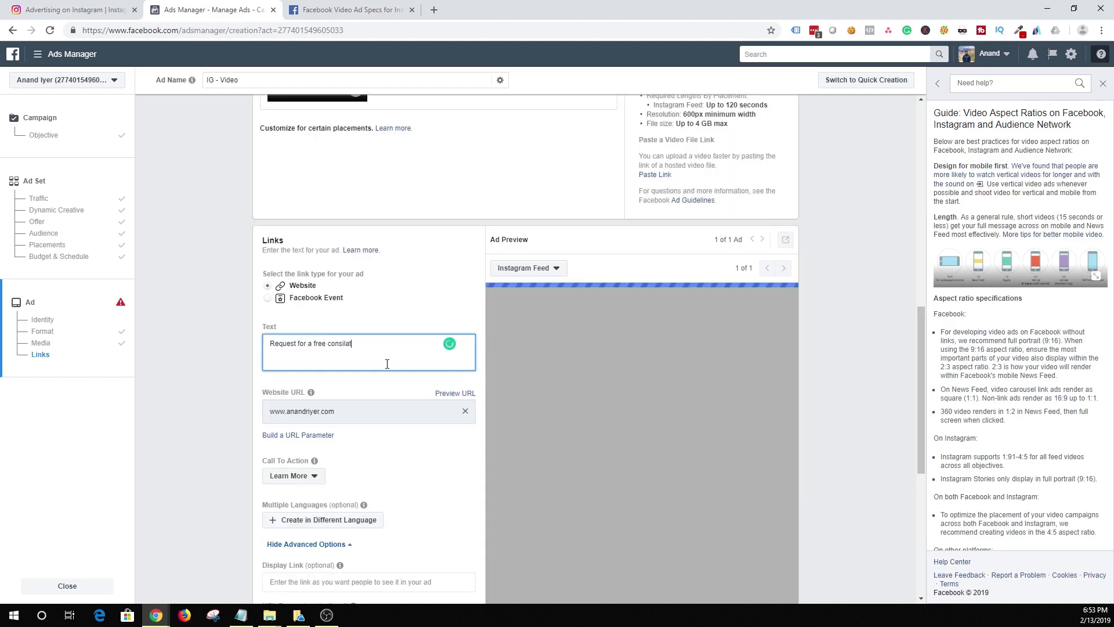
key("BackSpace")
key("BackSpace")
key("BackSpace")
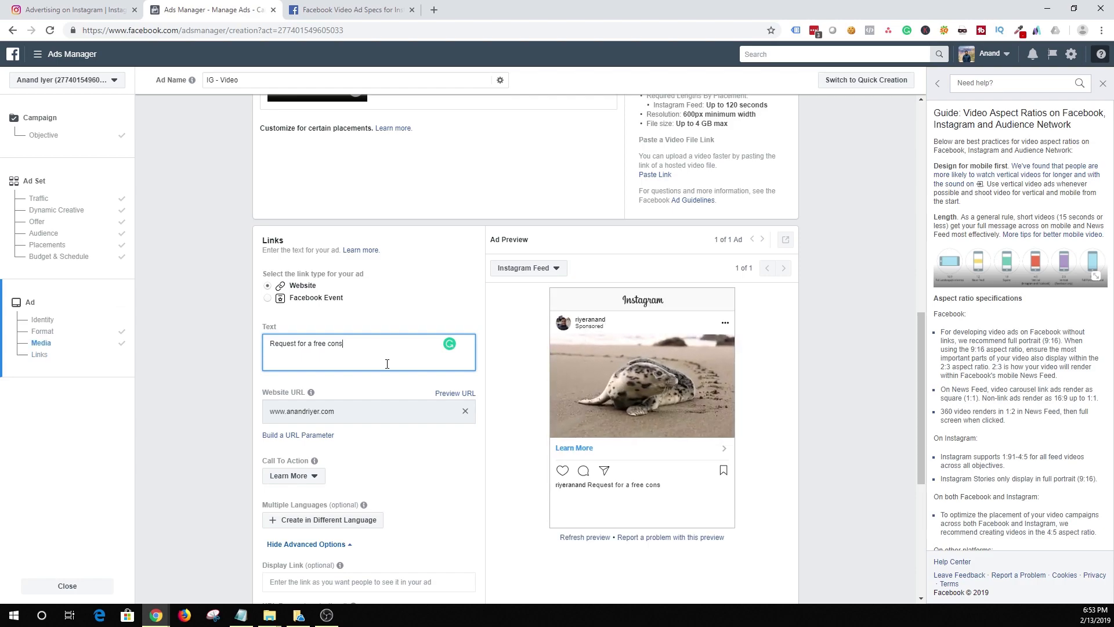
type("ultation")
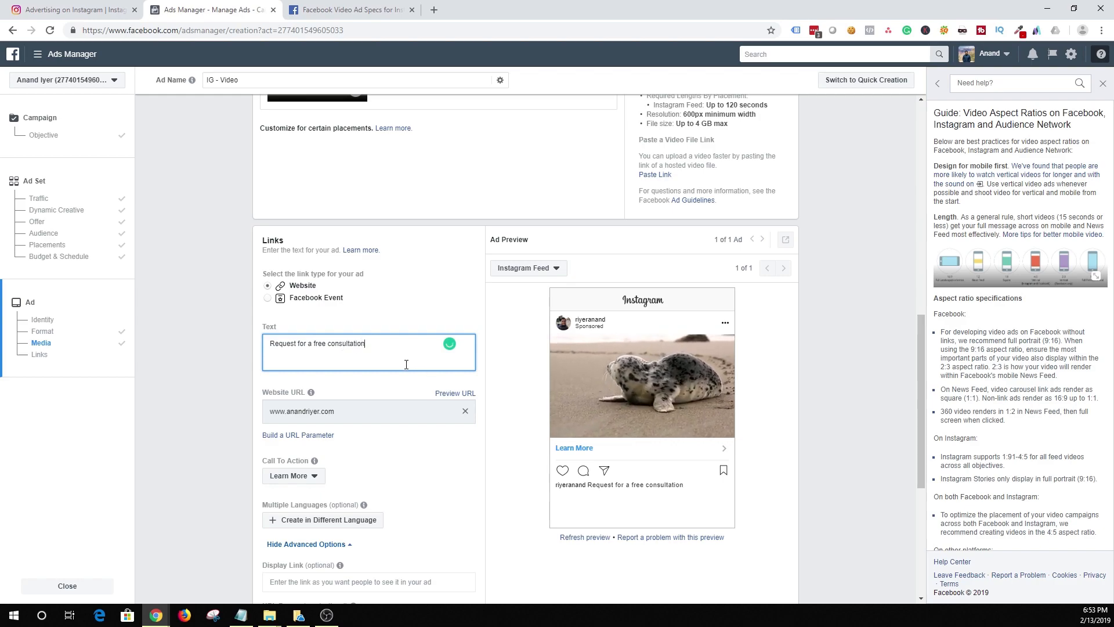
type(" on")
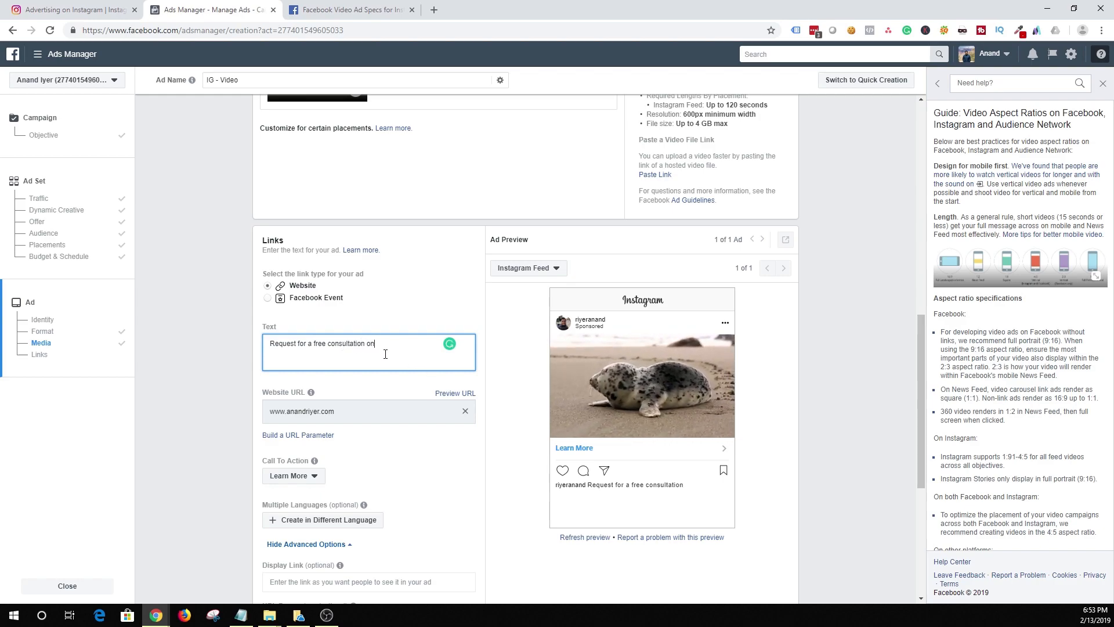
key("BackSpace")
key("BackSpace")
key("BackSpace")
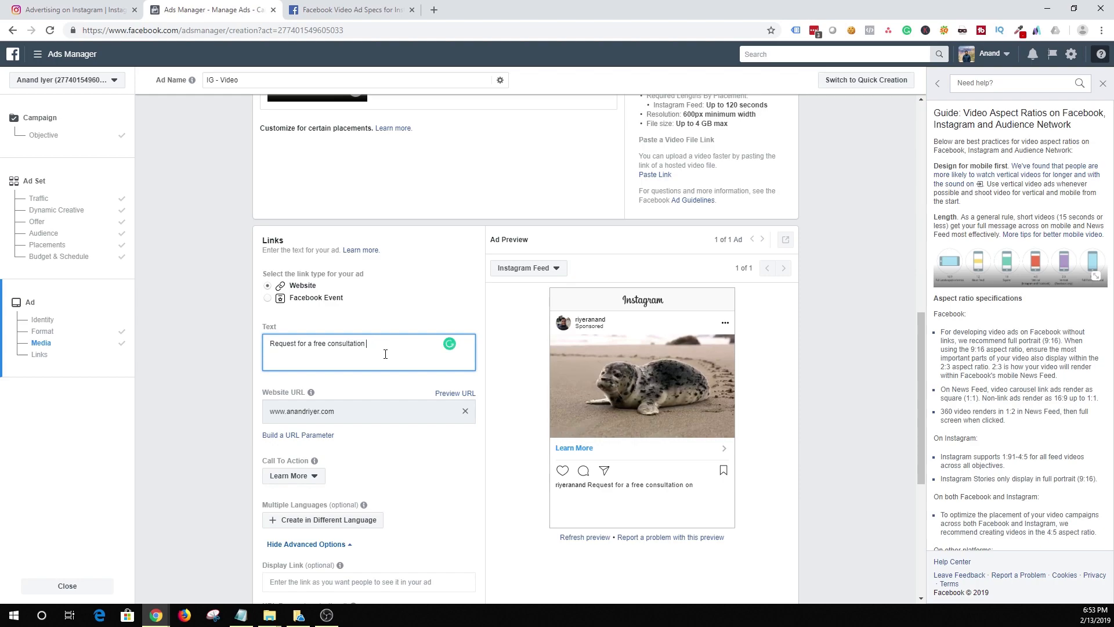
type("!")
left_click(218, 357)
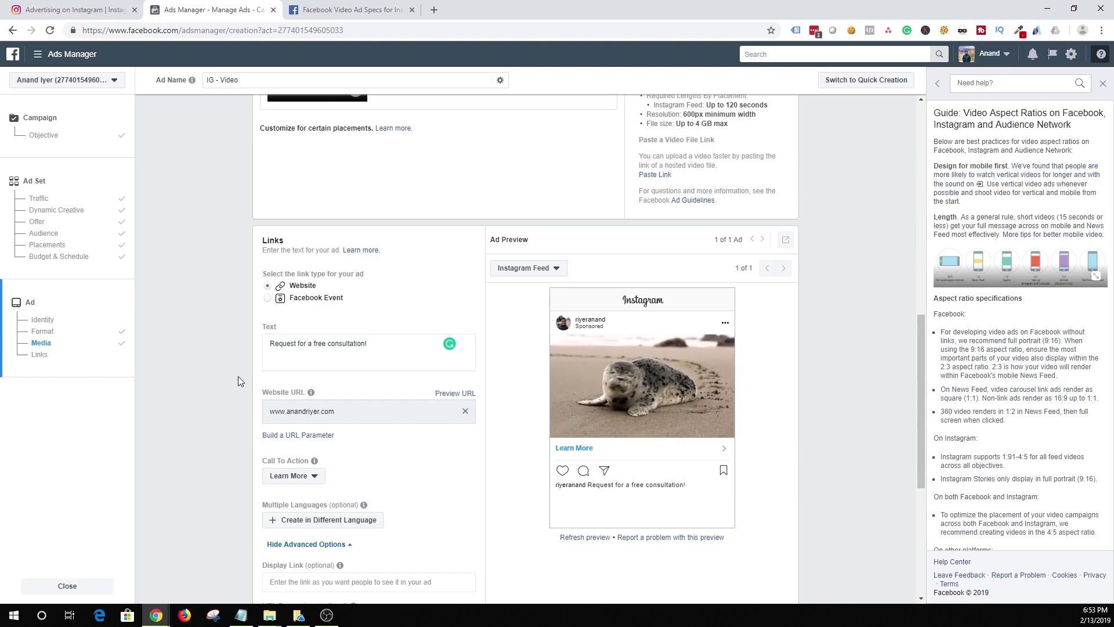
Step: Set the call to action to Contact Us in place of Learn More
left_click(308, 476)
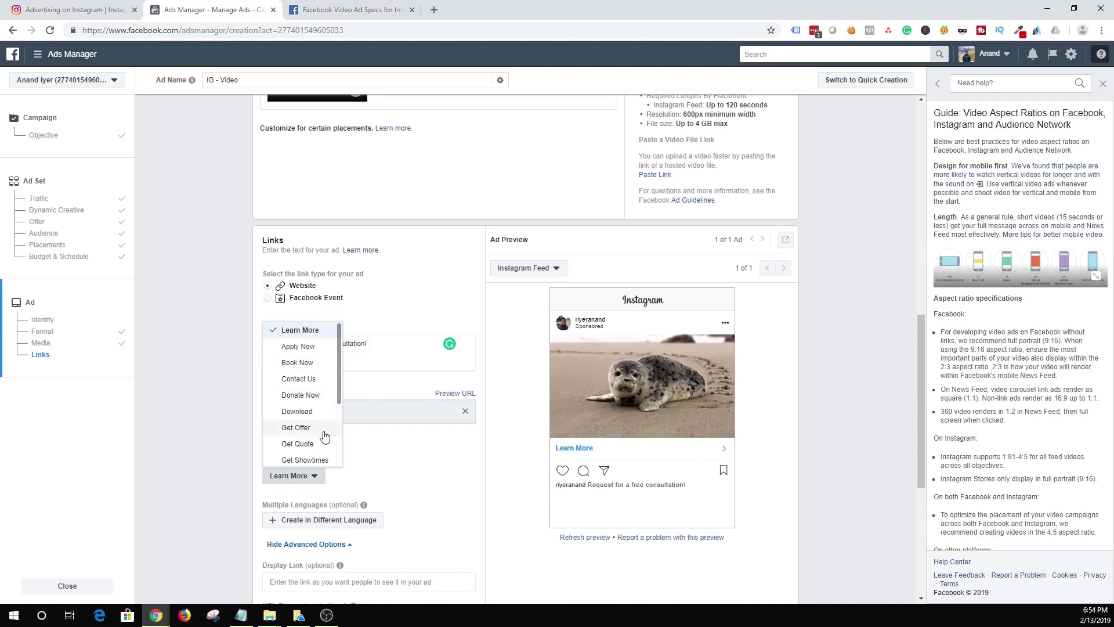
scroll(340, 405, "down", 1)
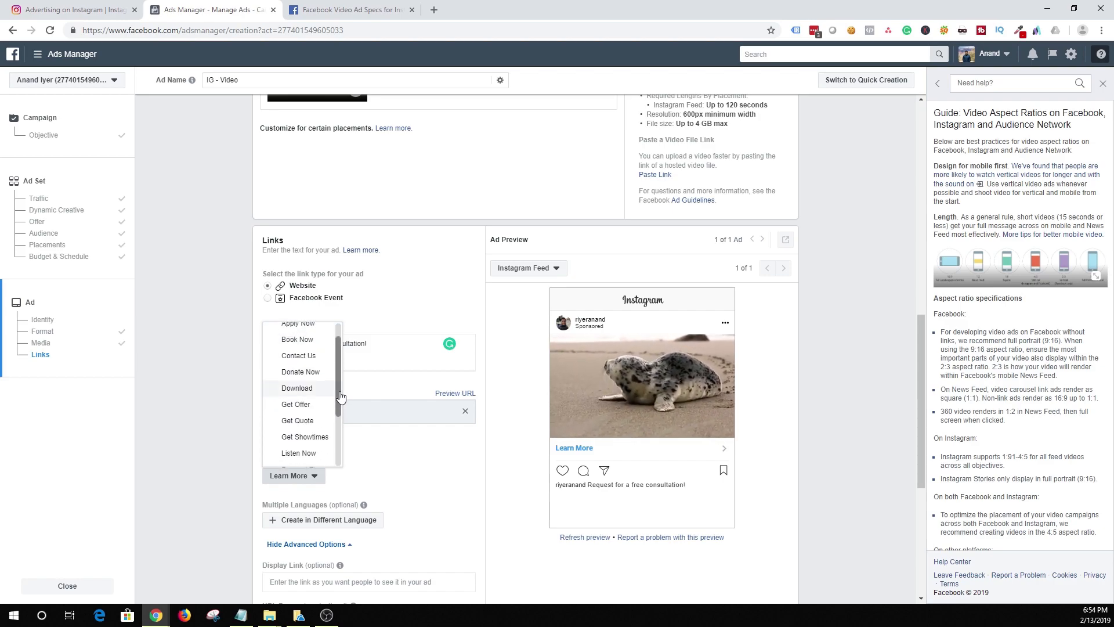
left_click(298, 340)
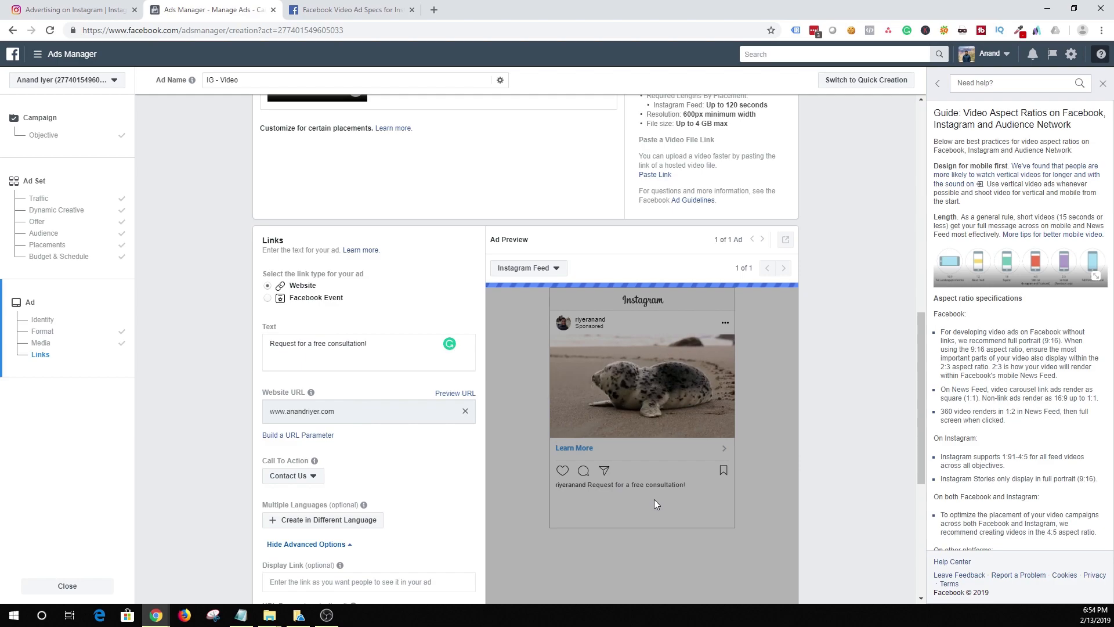
scroll(524, 468, "up", 3)
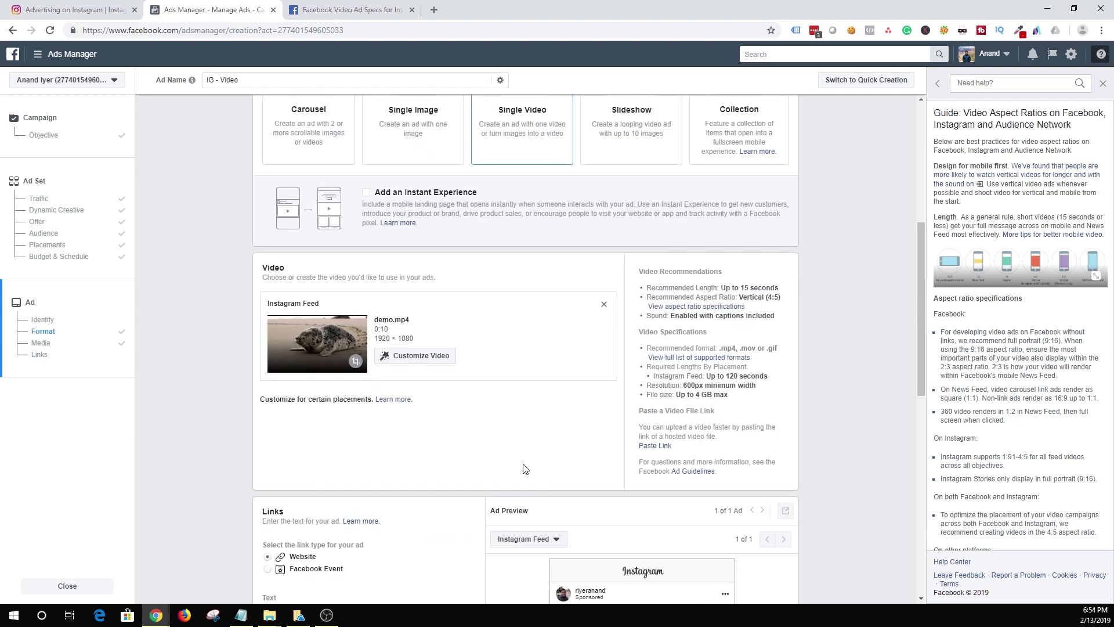
scroll(524, 468, "up", 3)
scroll(523, 467, "down", 3)
scroll(522, 468, "down", 3)
scroll(524, 470, "down", 1)
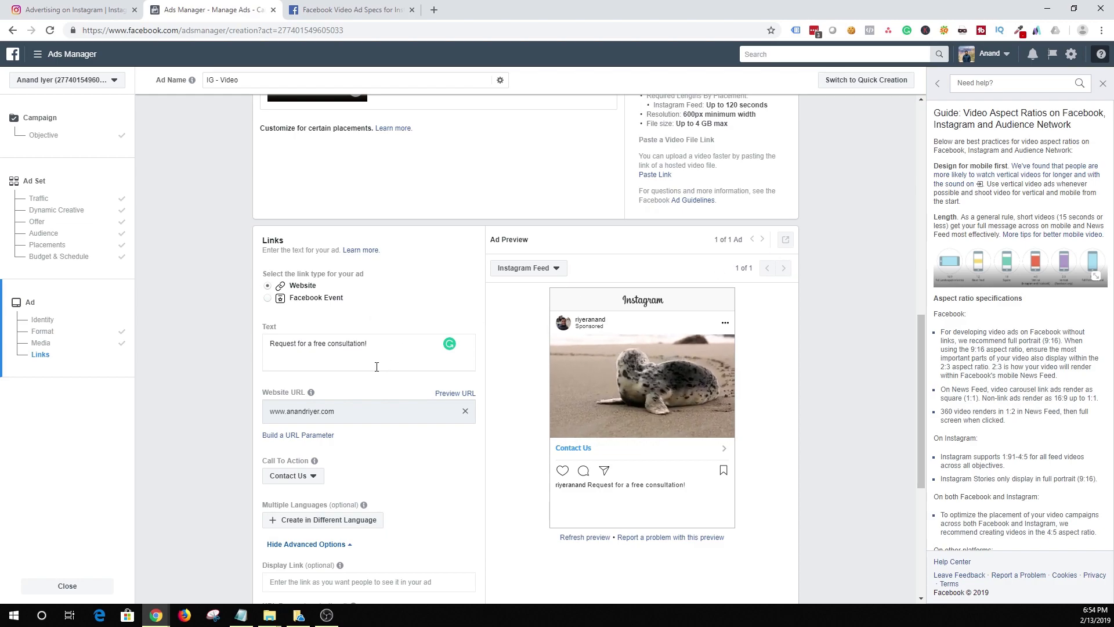
scroll(387, 365, "down", 5)
scroll(348, 391, "up", 5)
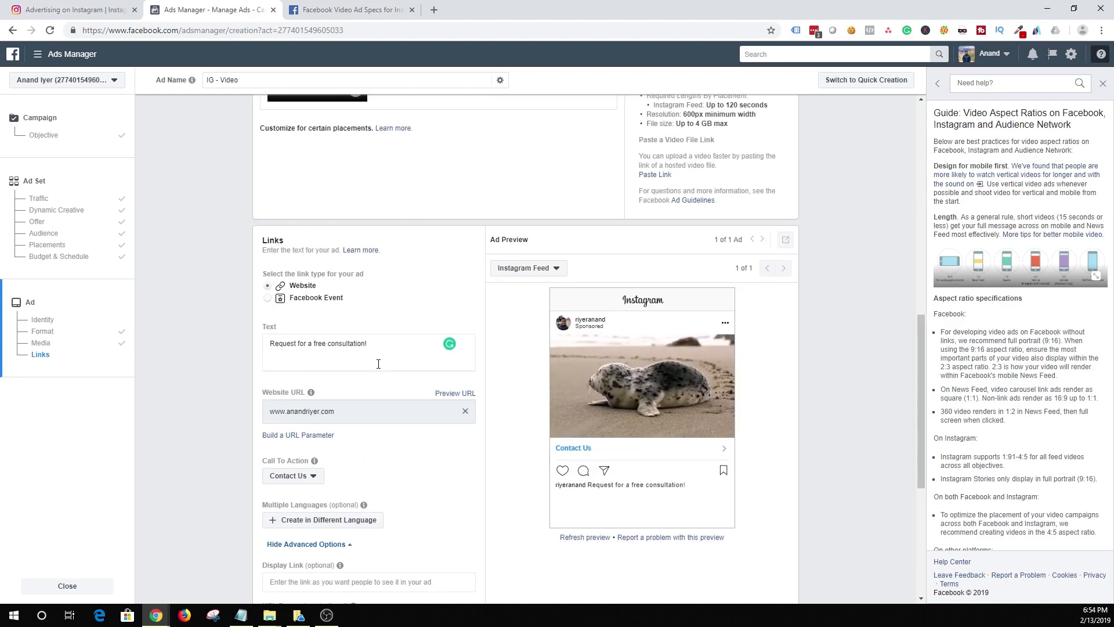
left_click(383, 348)
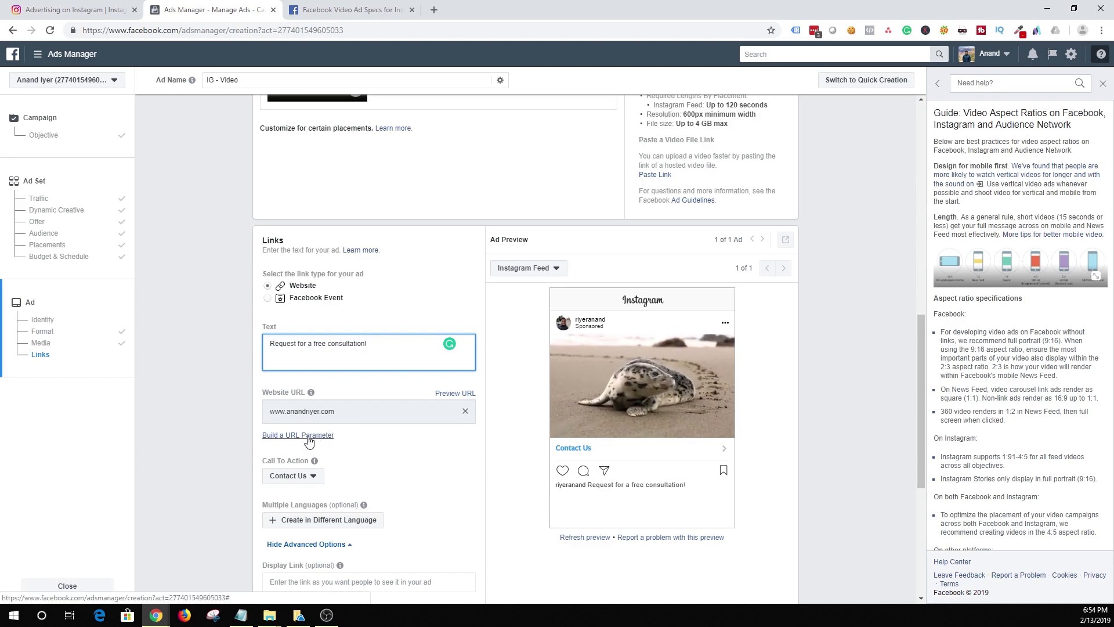
scroll(336, 432, "down", 3)
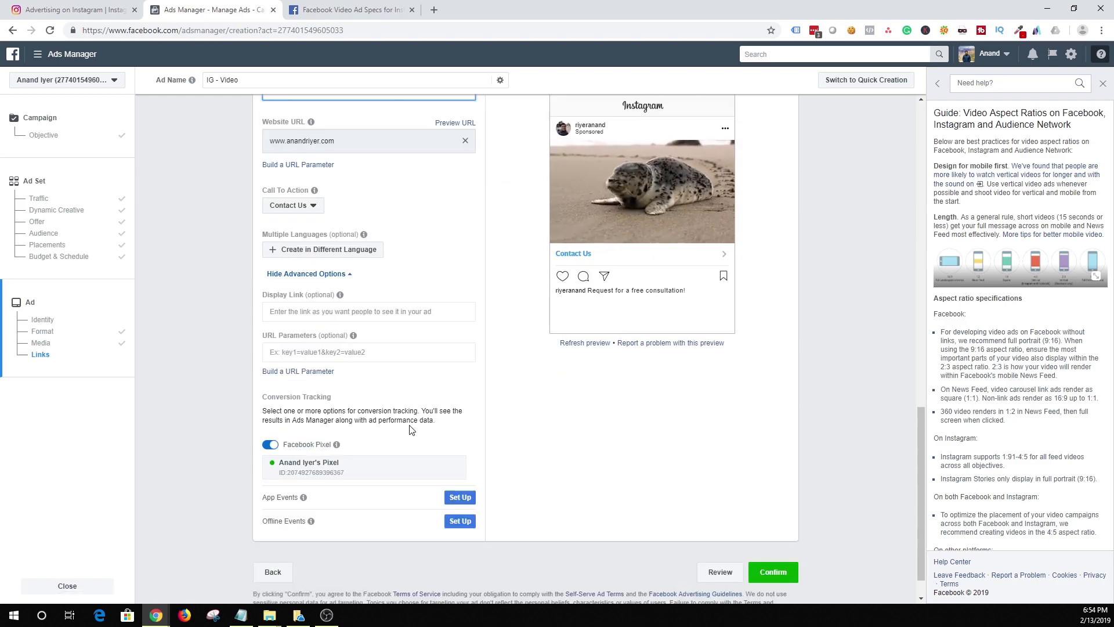
scroll(418, 397, "up", 3)
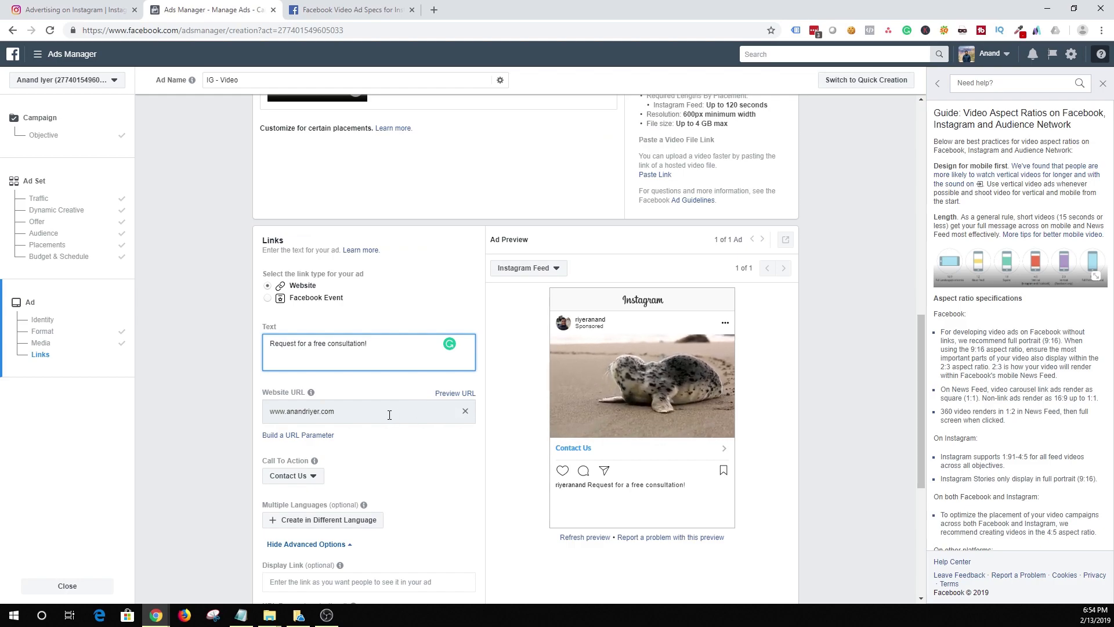
scroll(371, 427, "down", 3)
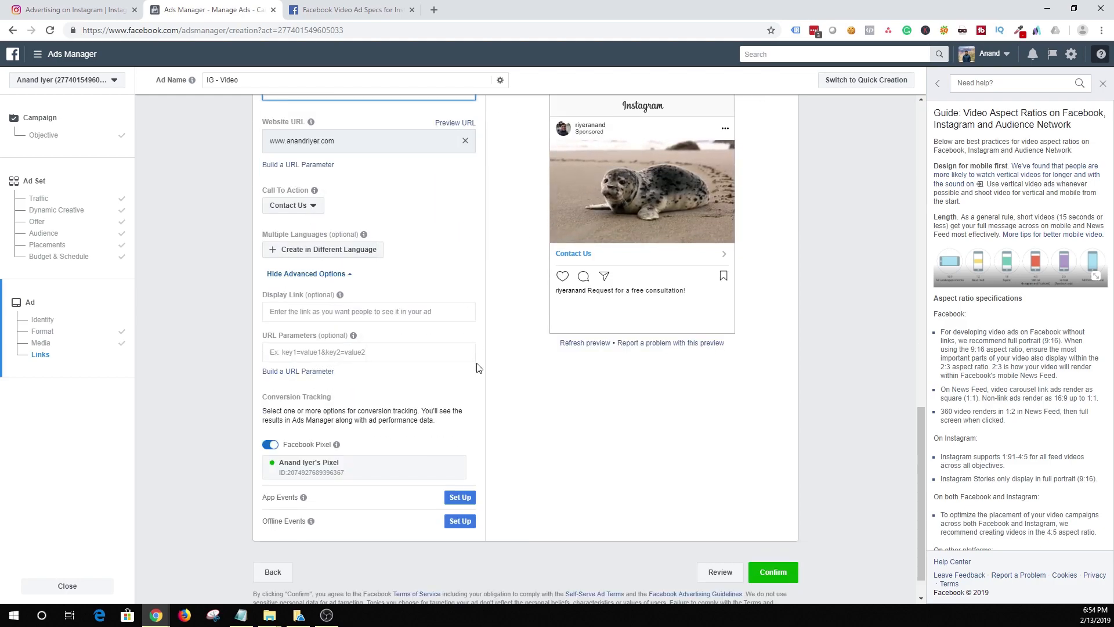
scroll(435, 423, "down", 1)
scroll(435, 423, "down", 1)
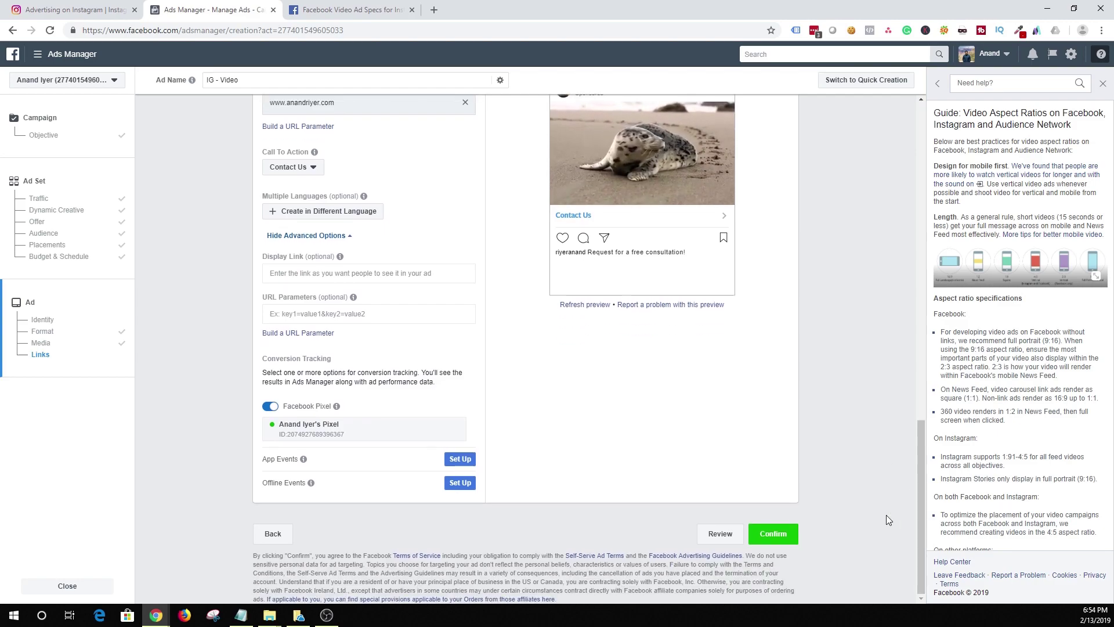
Step: Confirm the IG - Video ad so Traffic - IG starts publishing
left_click(771, 534)
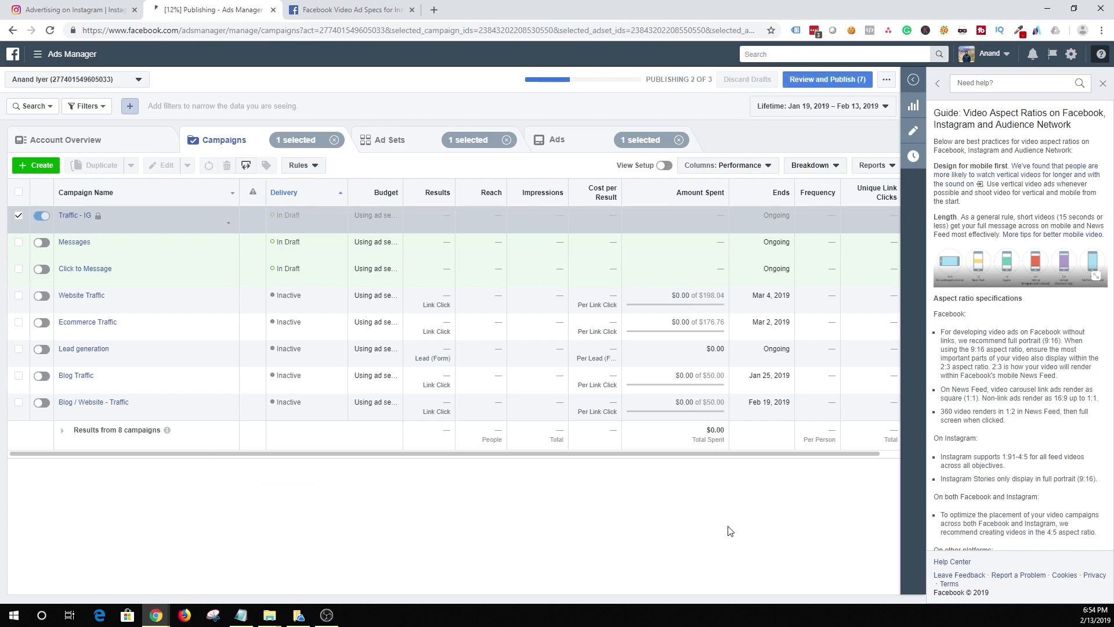
Step: Toggle Traffic - IG off and show its USA - Digital Marketers ad set
left_click(1103, 82)
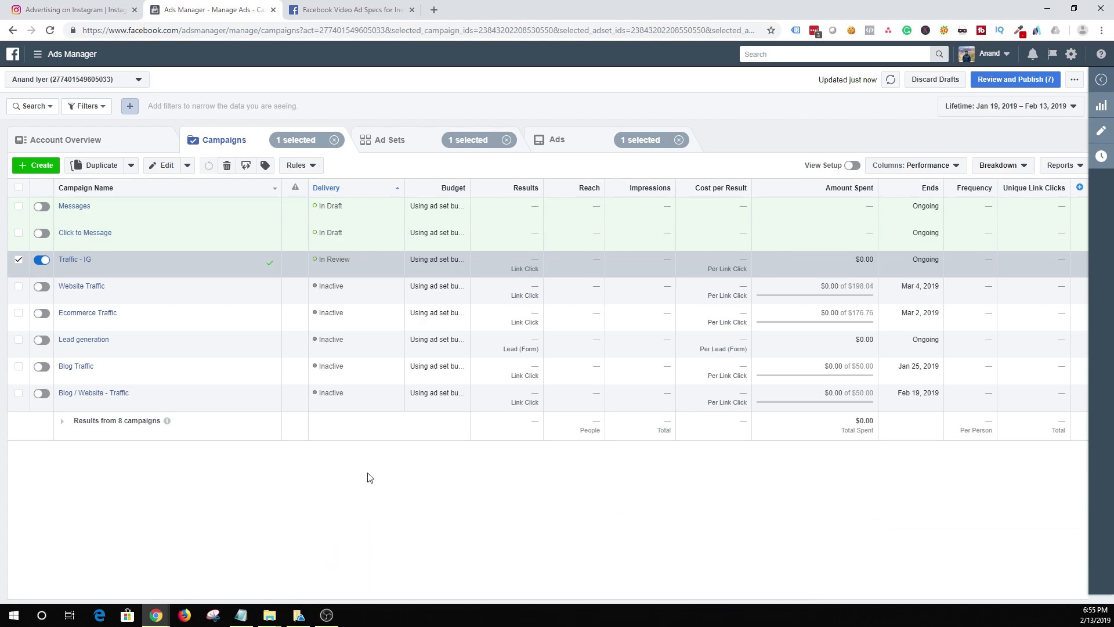
mouse_move(75, 261)
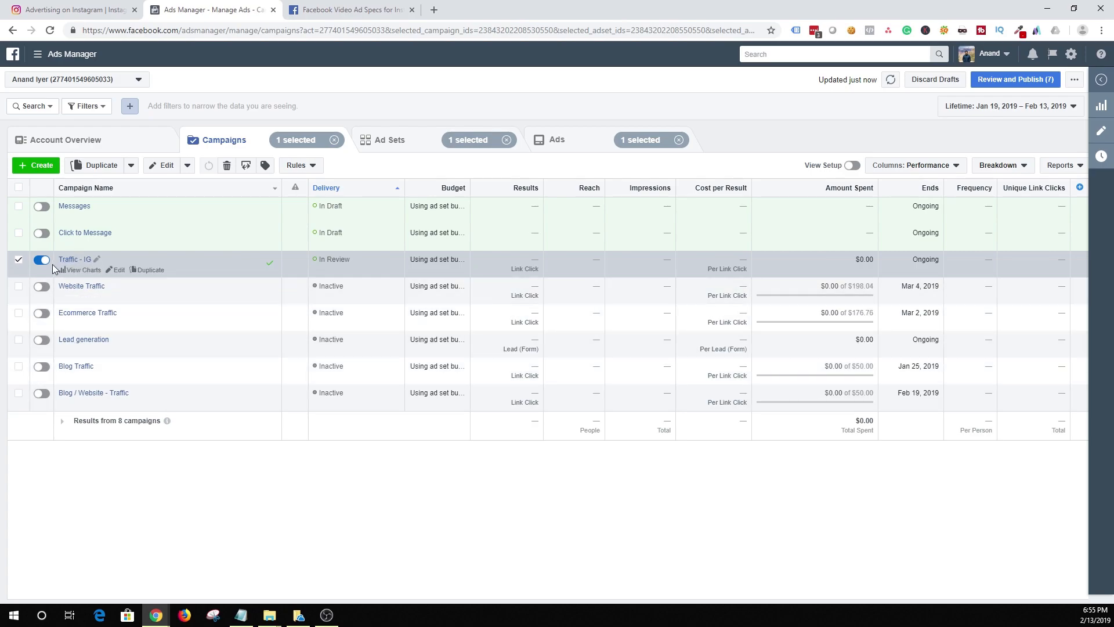
left_click(41, 260)
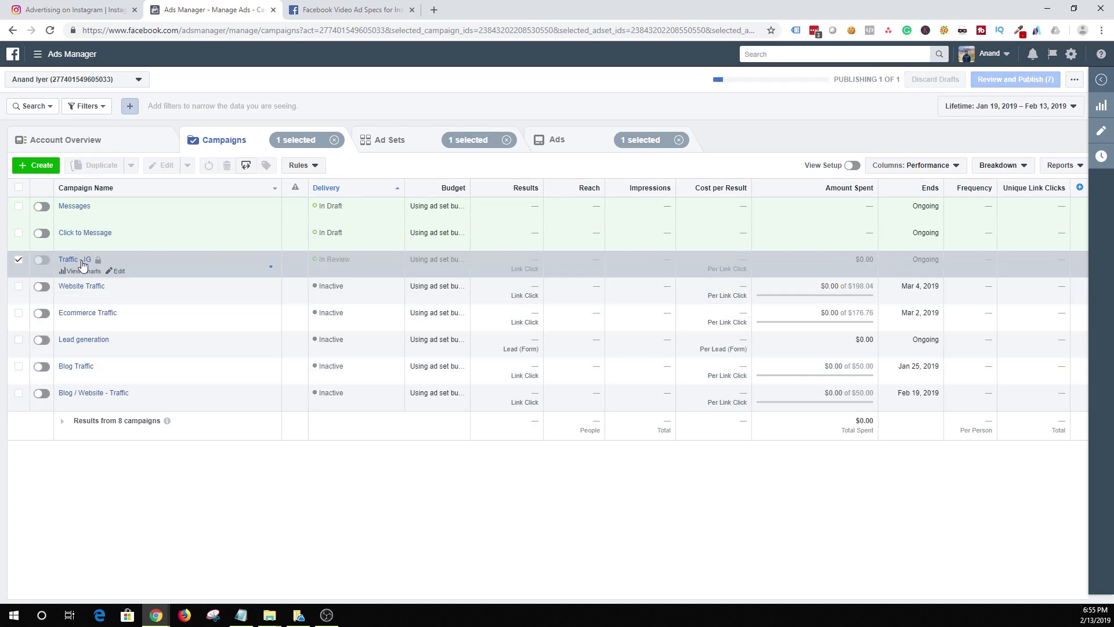
left_click(75, 260)
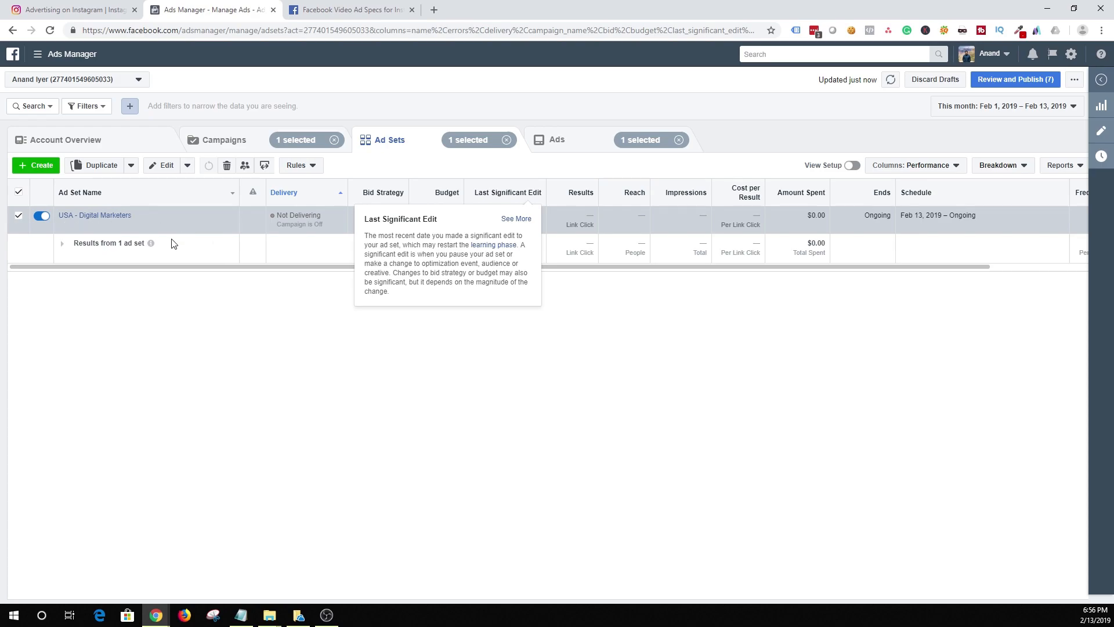
mouse_move(384, 193)
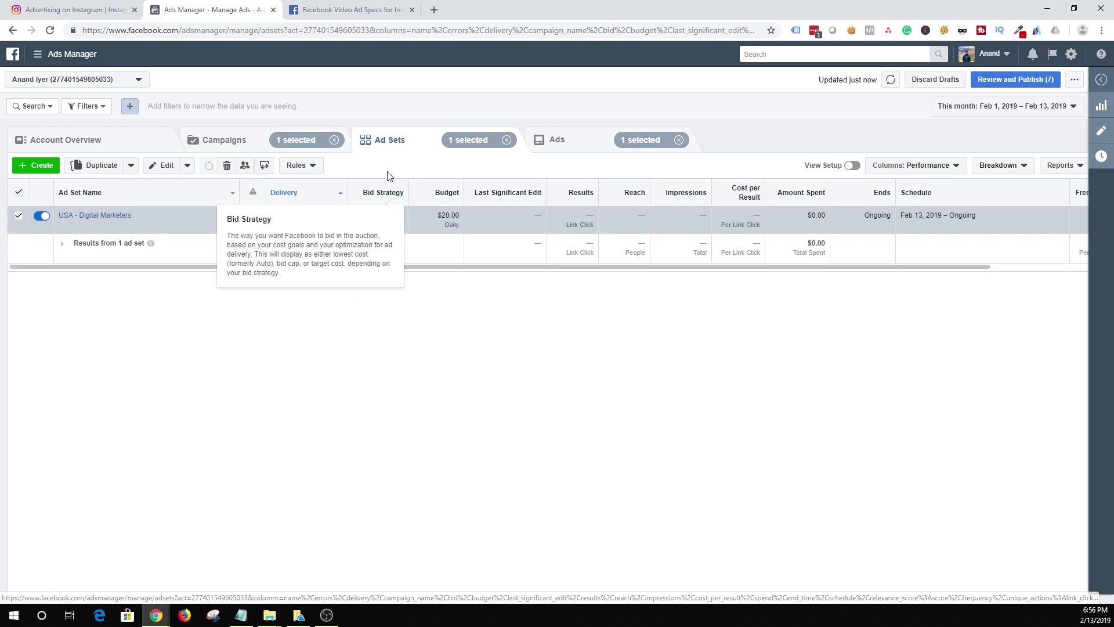
Step: Duplicate USA - Digital Marketers into the existing Traffic - IG campaign
left_click(147, 226)
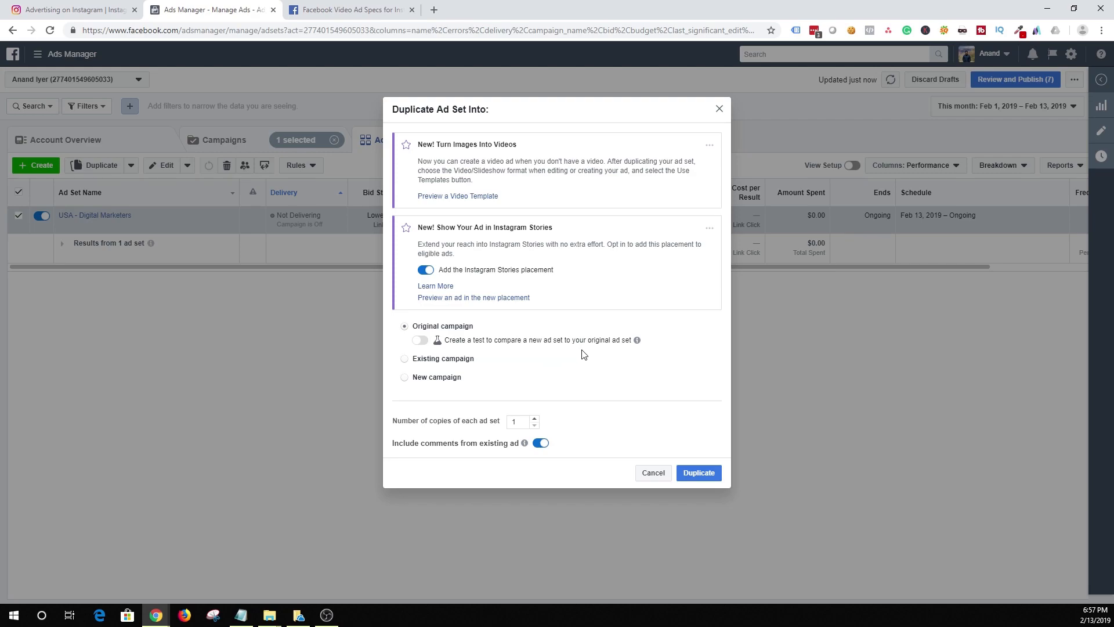
left_click(404, 360)
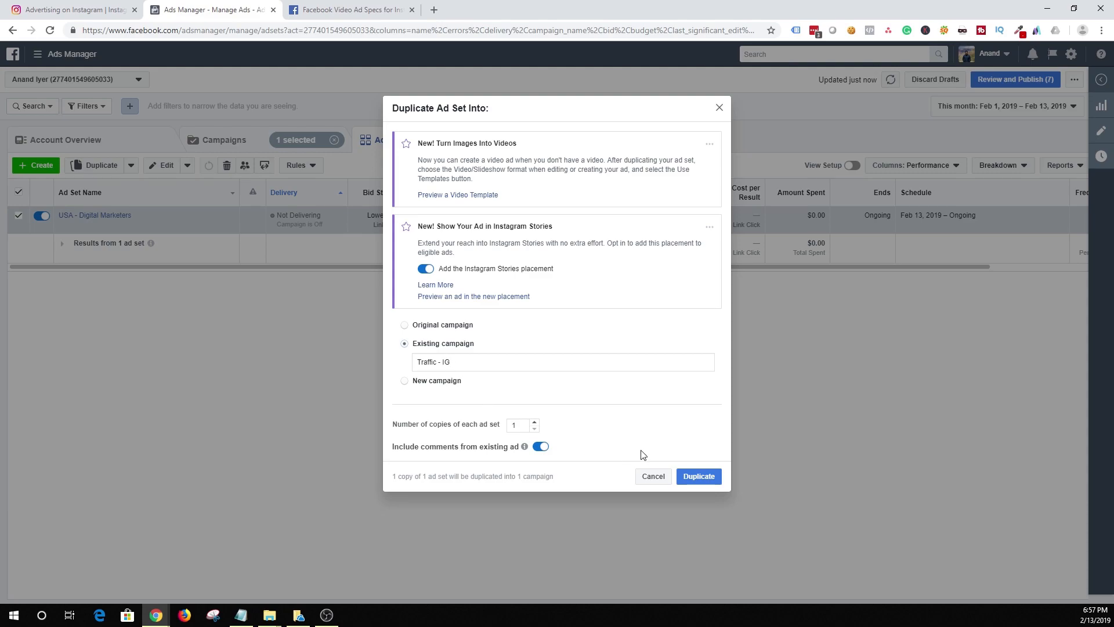
left_click(697, 478)
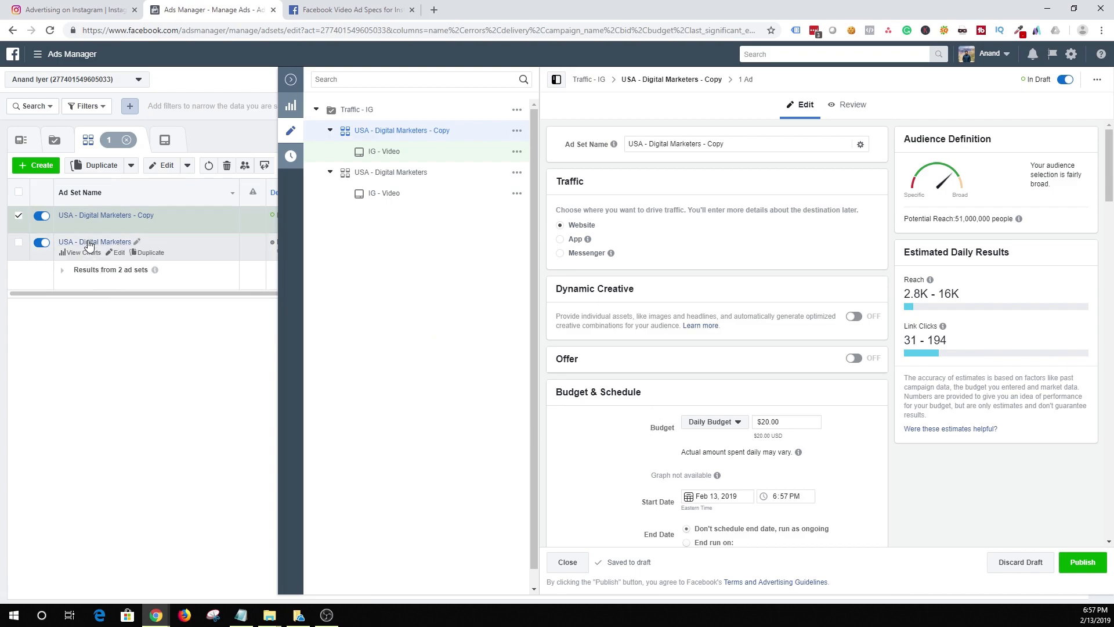
mouse_move(94, 244)
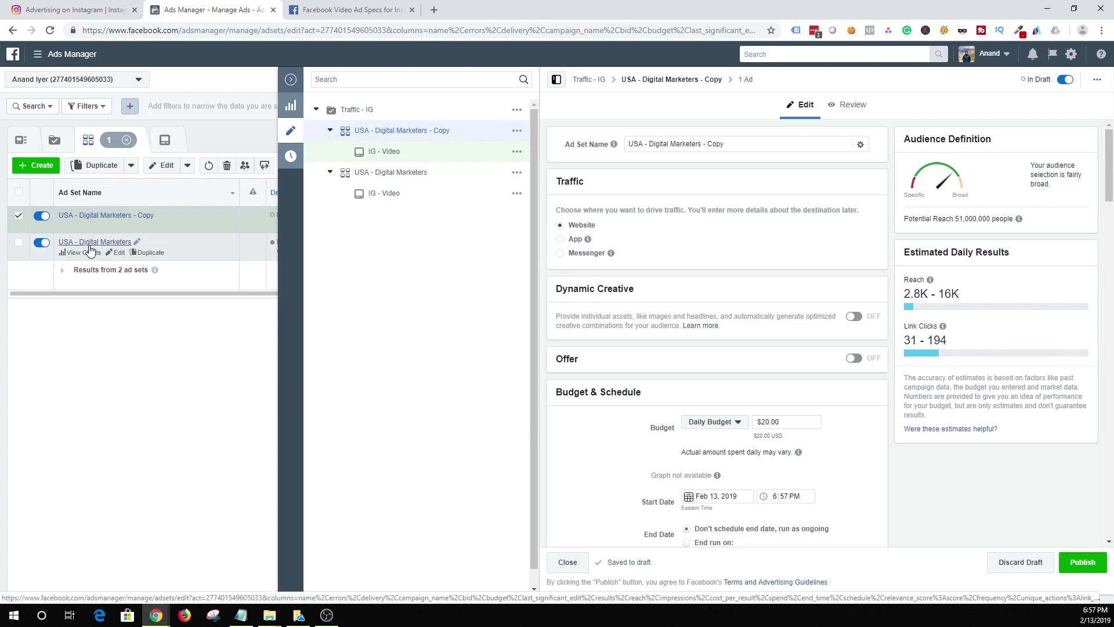
scroll(786, 426, "down", 5)
scroll(786, 426, "down", 5)
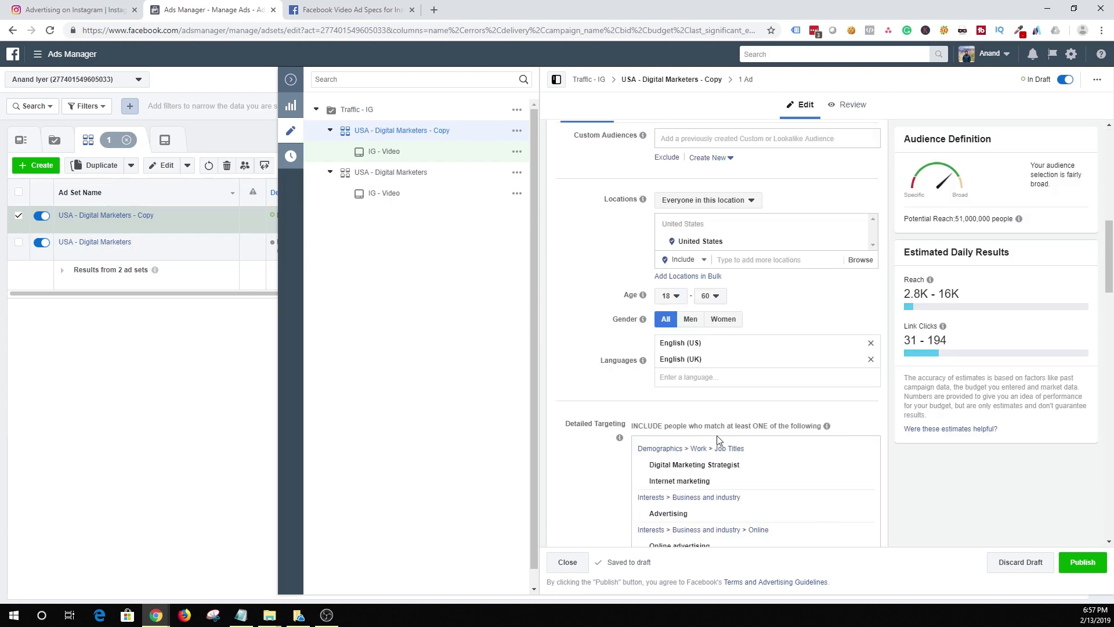
scroll(718, 440, "down", 3)
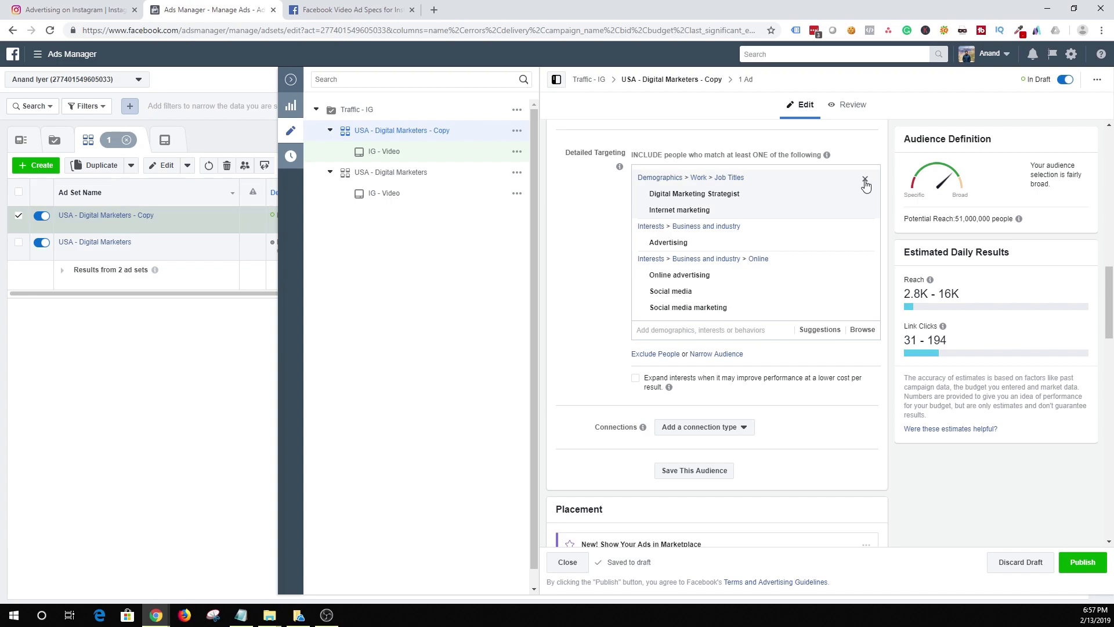
Step: Remove the job titles, Advertising and online interests detailed-targeting groups
left_click(866, 179)
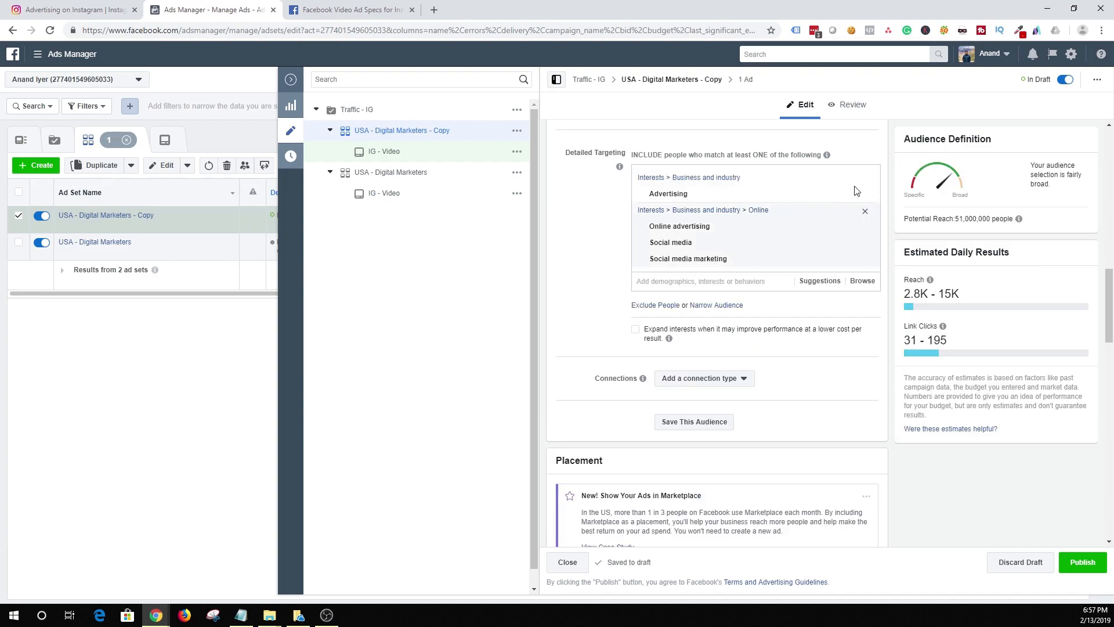
left_click(866, 180)
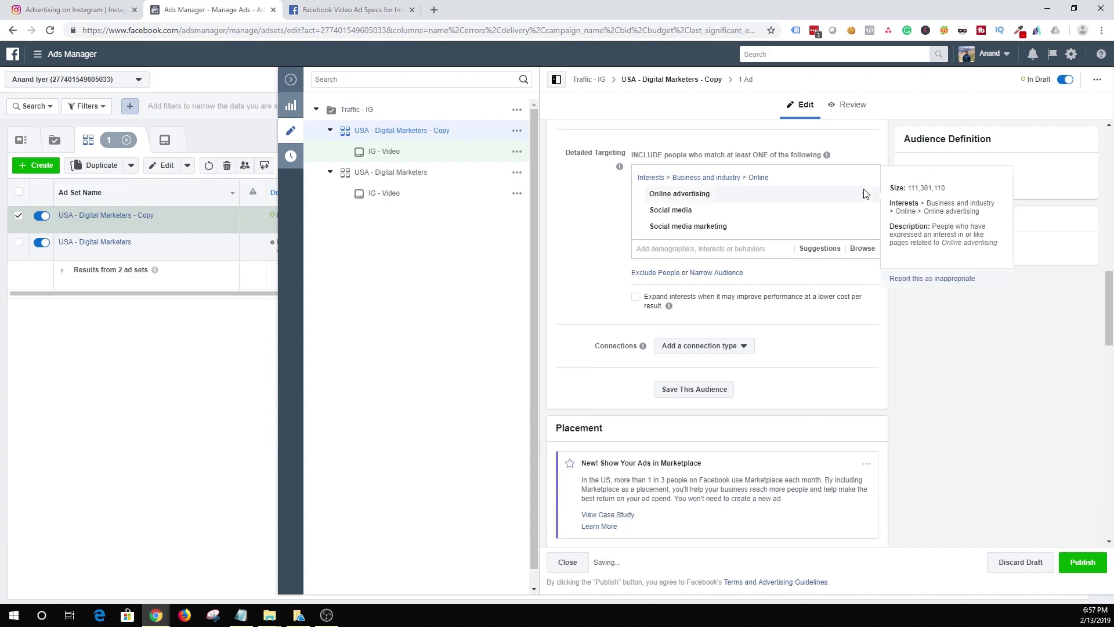
left_click(867, 179)
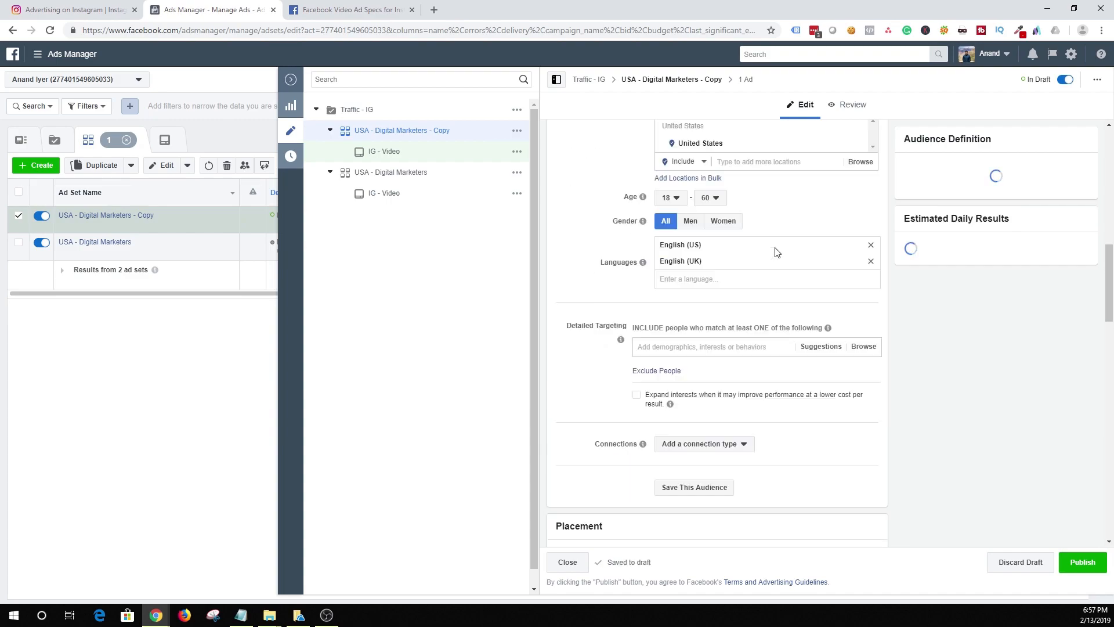
scroll(767, 261, "up", 6)
Step: Target the custom audience All Website Visitors - 60 Days and publish the copied ad set
left_click(706, 409)
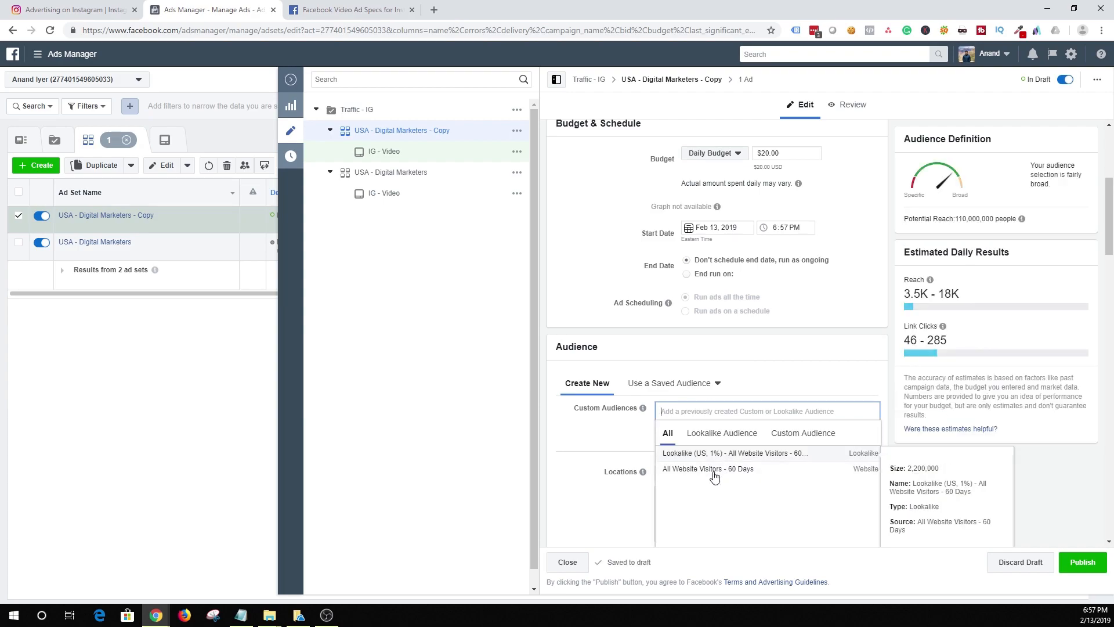
left_click(715, 470)
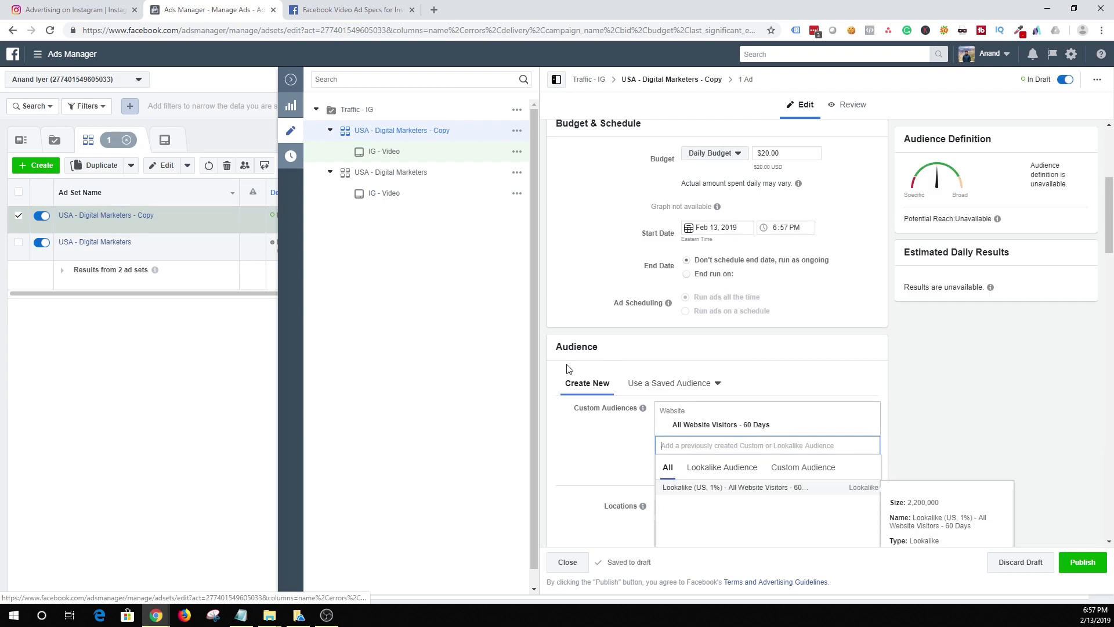
left_click(561, 475)
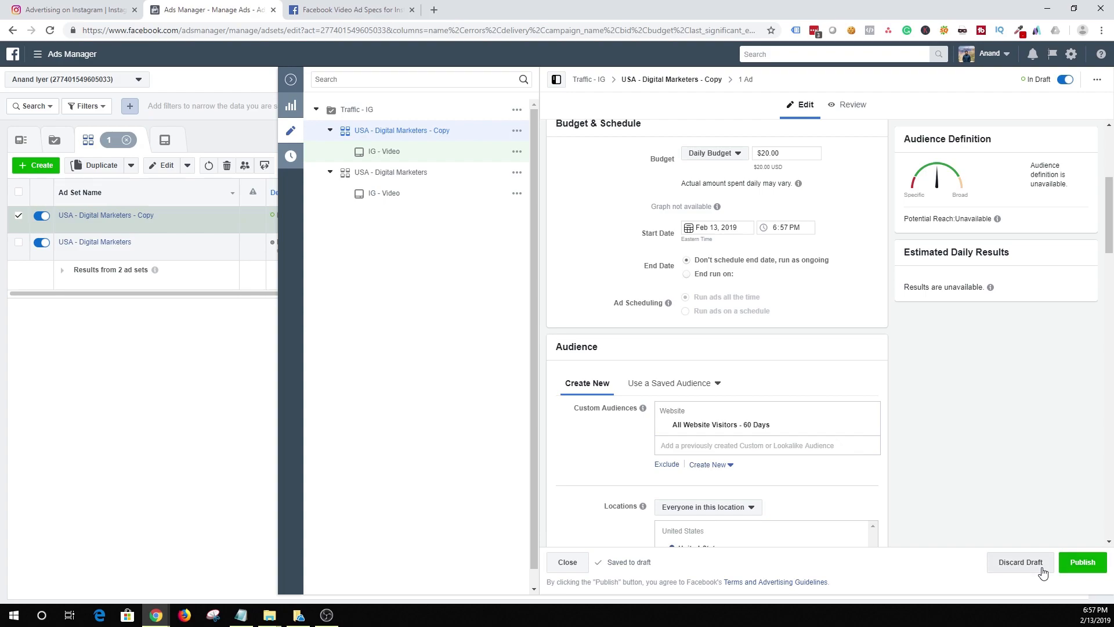
left_click(1074, 568)
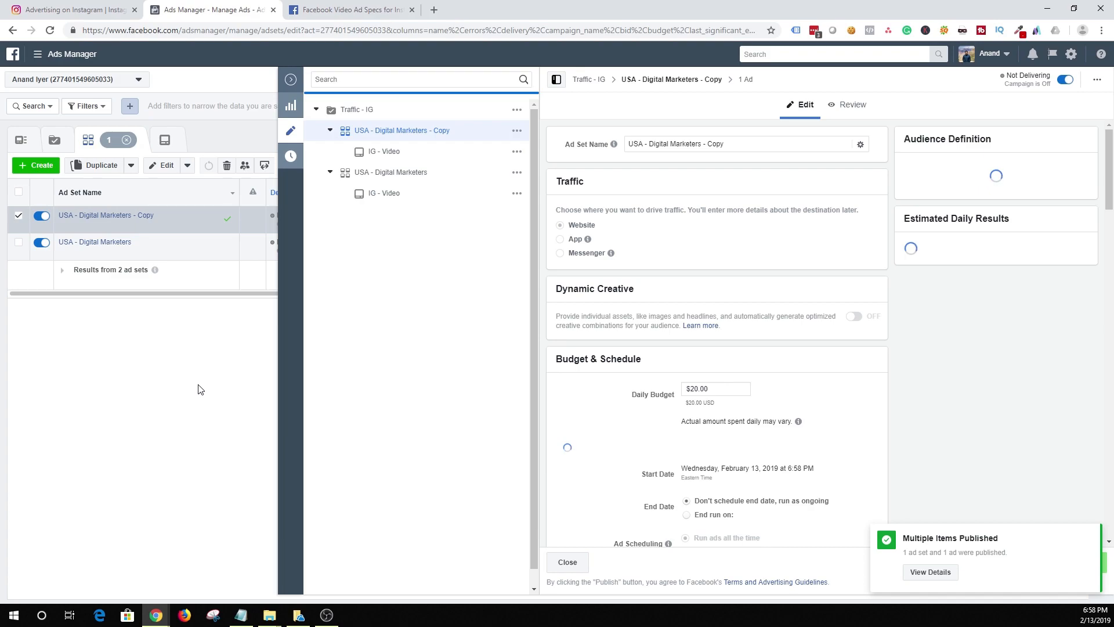
Step: Close the editing pane to see both ad sets listed as Not Delivering
left_click(290, 79)
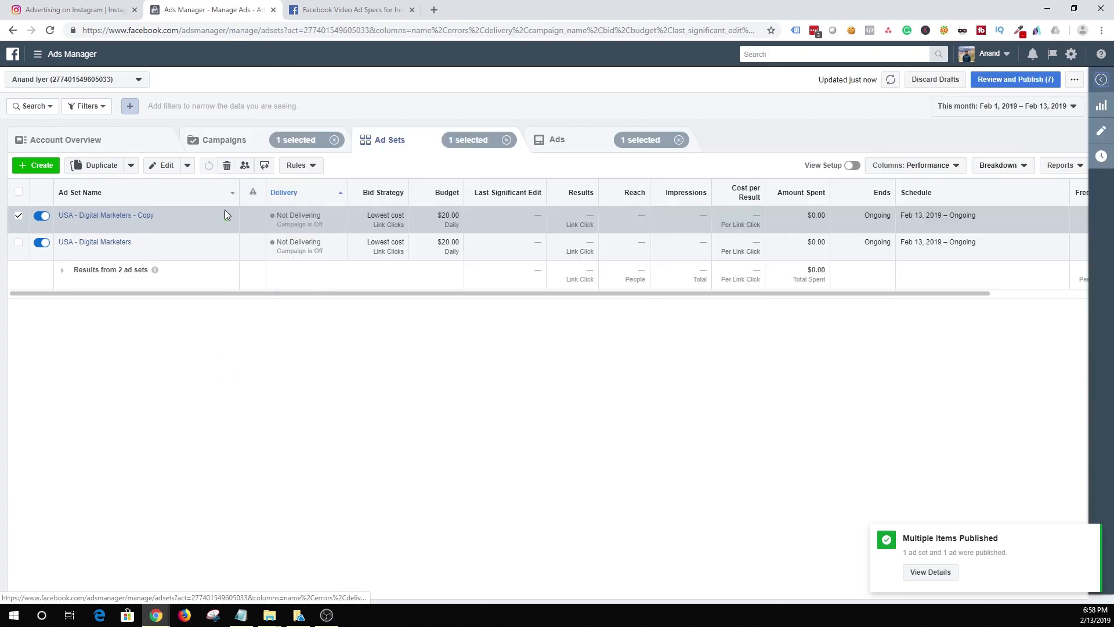